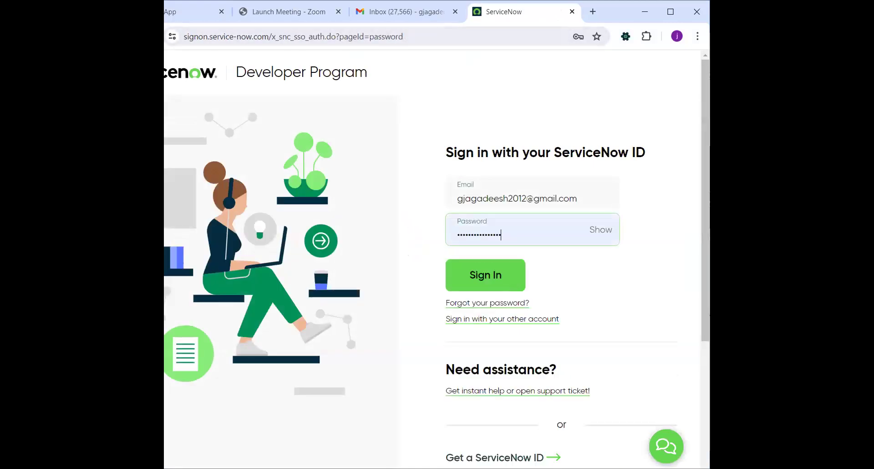
Step: Maximize the Chrome window with the ServiceNow sign-in form already filled in
{"action": "left_click", "coordinate": [674, 12]}
{"action": "left_click", "coordinate": [521, 279]}
Step: Submit the ServiceNow sign-in, then search Google for 'amazon free tier' in a new tab
{"action": "left_click", "coordinate": [522, 278]}
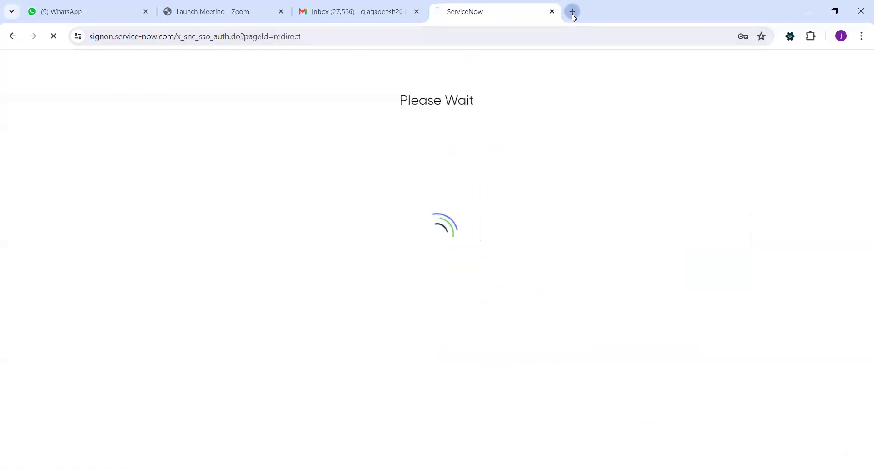
{"action": "key", "text": "ctrl+t"}
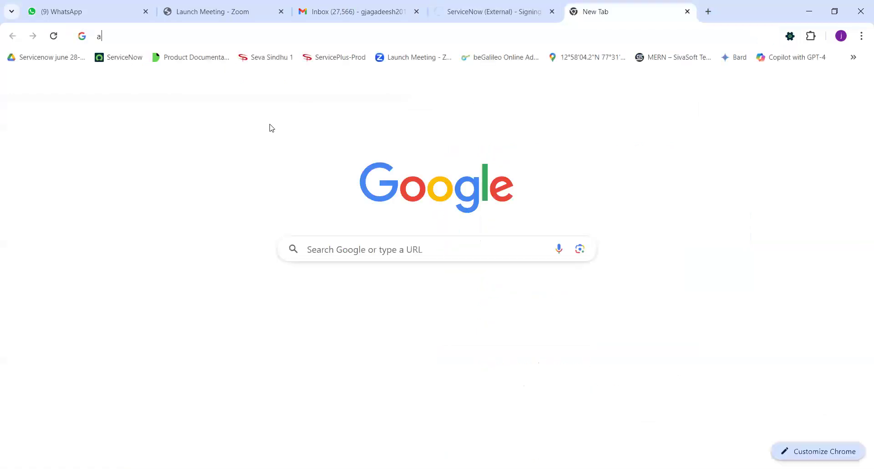
{"action": "type", "text": "amzon"}
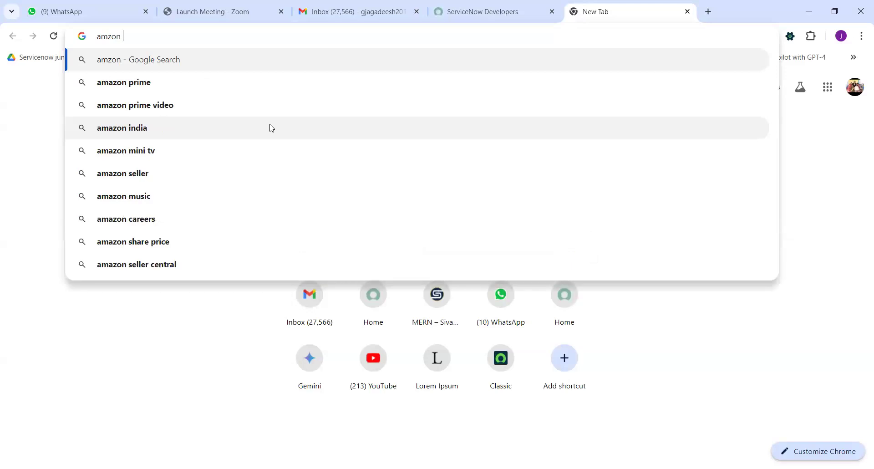
{"action": "type", "text": "free"}
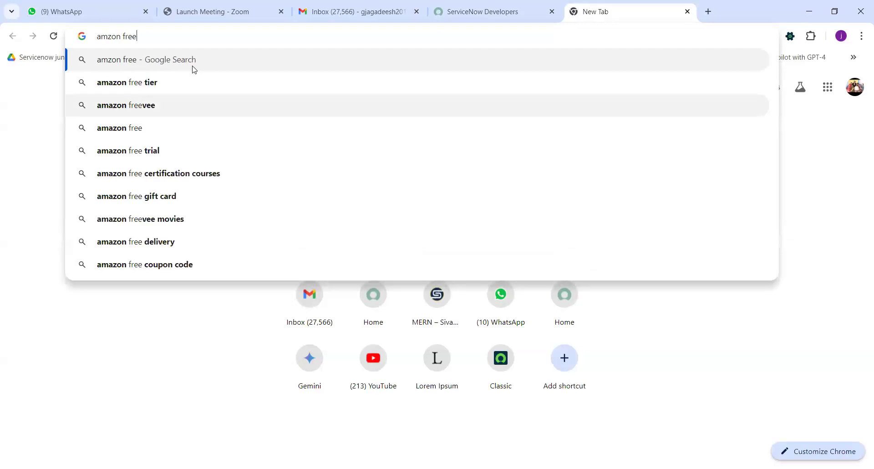
{"action": "left_click", "coordinate": [166, 87]}
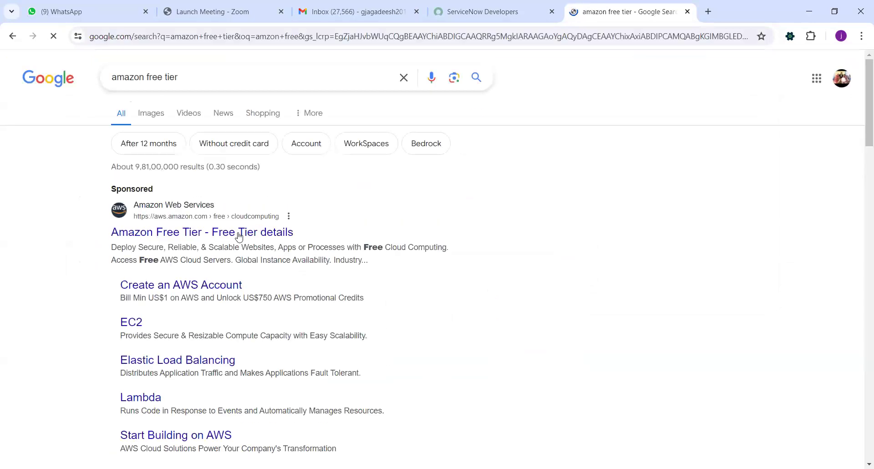
Step: Open the AWS Free Tier ad in a new tab and choose Create an AWS Account
{"action": "middle_click", "coordinate": [205, 286]}
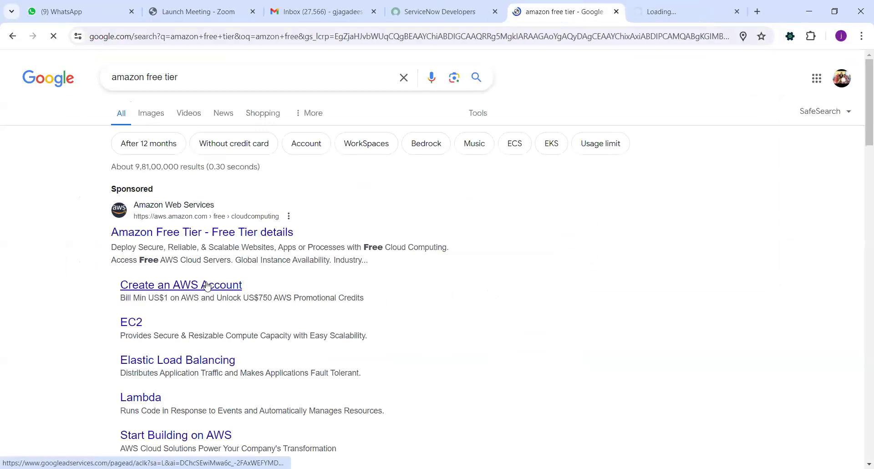
{"action": "left_click", "coordinate": [658, 11]}
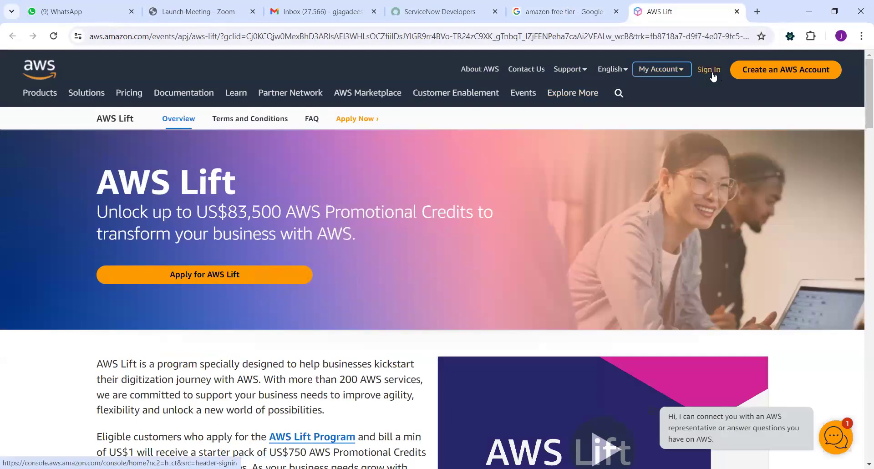
{"action": "left_click", "coordinate": [680, 73]}
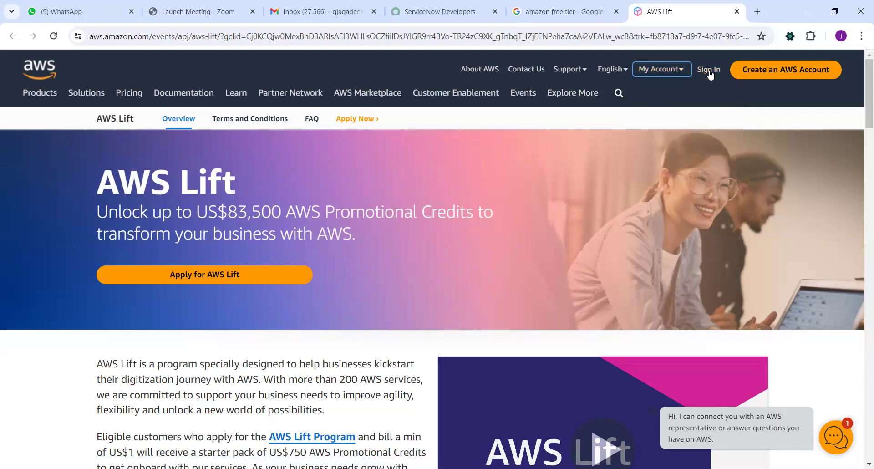
{"action": "left_click", "coordinate": [767, 72]}
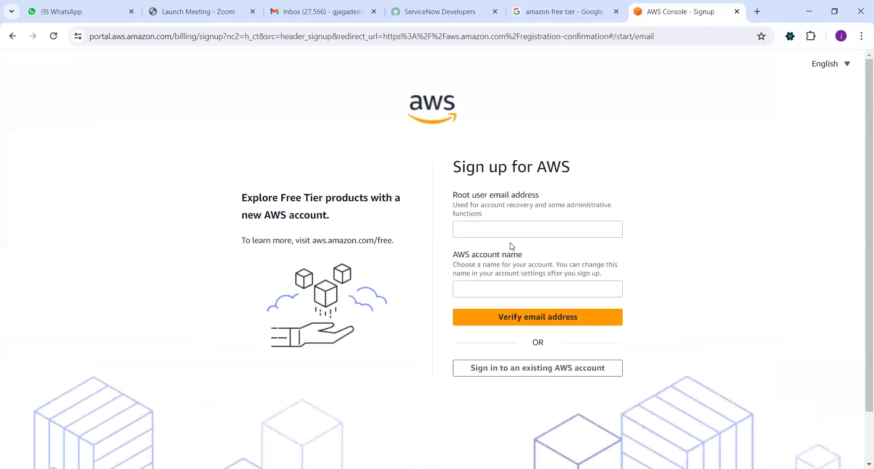
Step: Enter the root user's e-mail address and the AWS account name
{"action": "left_click", "coordinate": [494, 232]}
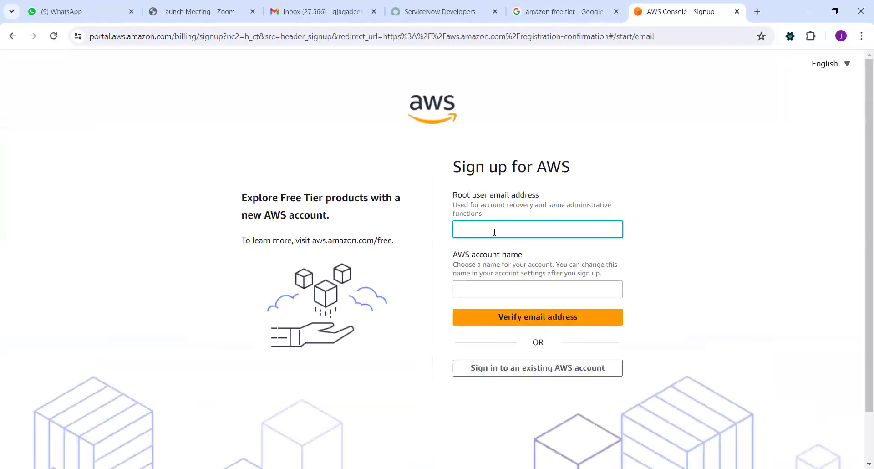
{"action": "key", "text": "Tab"}
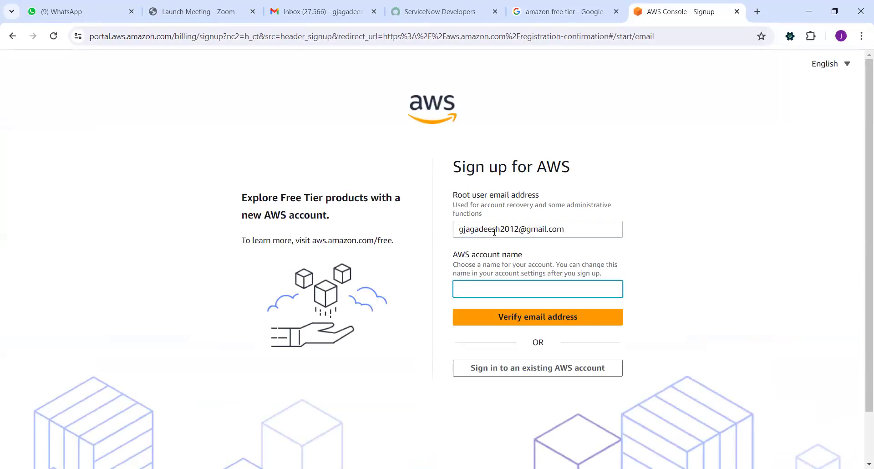
{"action": "type", "text": "Jagade"}
{"action": "key", "text": "BackSpace"}
{"action": "key", "text": "BackSpace"}
{"action": "key", "text": "BackSpace"}
{"action": "key", "text": "BackSpace"}
{"action": "key", "text": "BackSpace"}
{"action": "type", "text": "agadeesh"}
Step: Request e-mail verification and enter the emailed verification code
{"action": "left_click", "coordinate": [504, 318]}
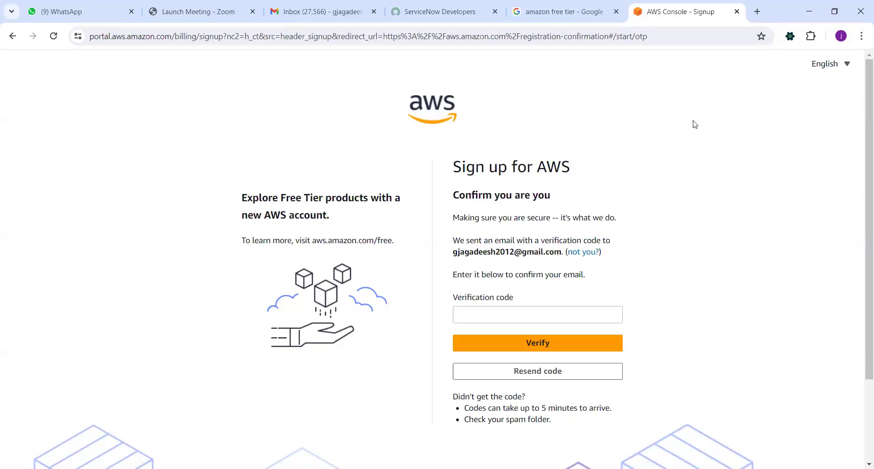
{"action": "left_click", "coordinate": [484, 317]}
Step: Confirm the verification code, then enter and submit a root user password with confirmation
{"action": "left_click", "coordinate": [482, 342]}
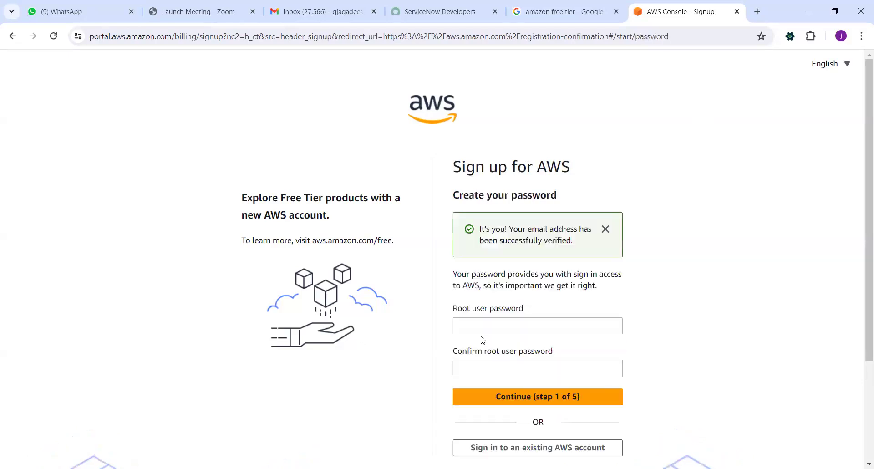
{"action": "left_click", "coordinate": [477, 332]}
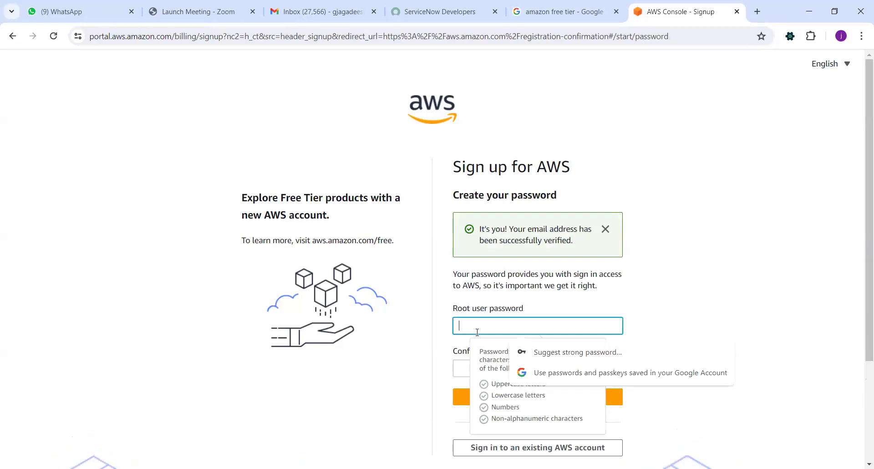
{"action": "type", "text": "•••••••"}
{"action": "key", "text": "BackSpace"}
{"action": "key", "text": "BackSpace"}
{"action": "key", "text": "BackSpace"}
{"action": "key", "text": "BackSpace"}
{"action": "key", "text": "BackSpace"}
{"action": "key", "text": "BackSpace"}
{"action": "key", "text": "BackSpace"}
{"action": "type", "text": "•••••••••"}
{"action": "key", "text": "Tab"}
{"action": "type", "text": "••••••"}
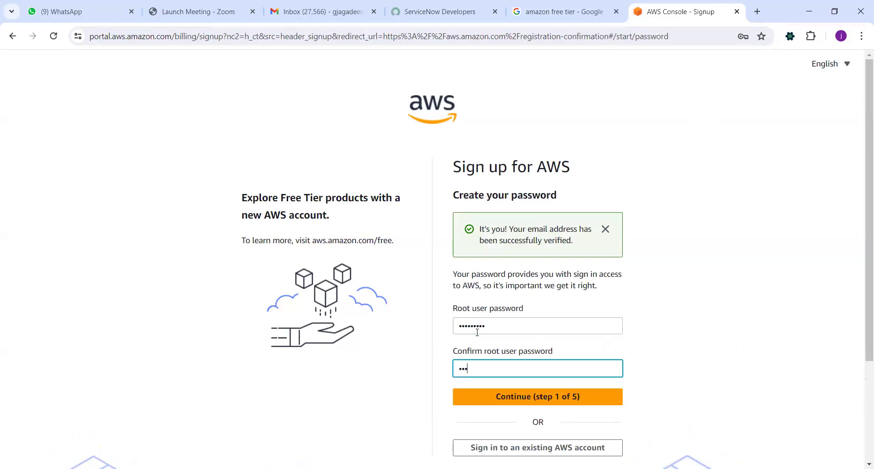
{"action": "type", "text": "•••"}
{"action": "left_click", "coordinate": [542, 403]}
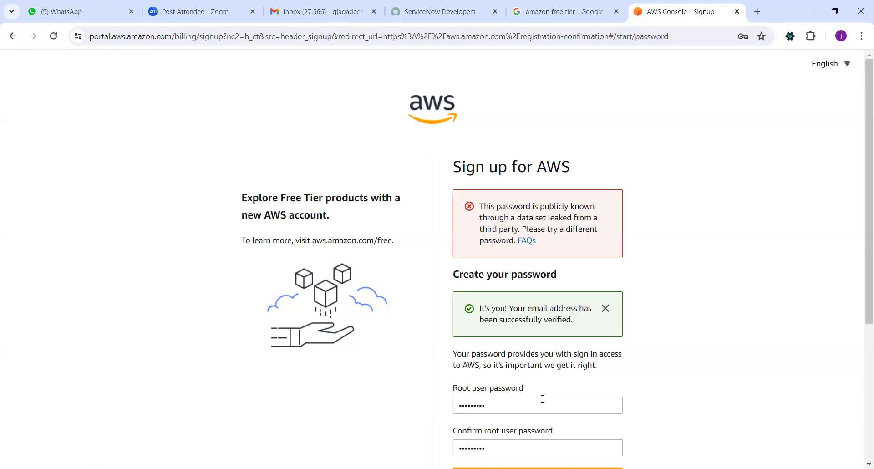
Step: Replace the leaked password with a new root password in both password fields
{"action": "scroll", "coordinate": [543, 398], "scroll_direction": "down", "scroll_amount": 5}
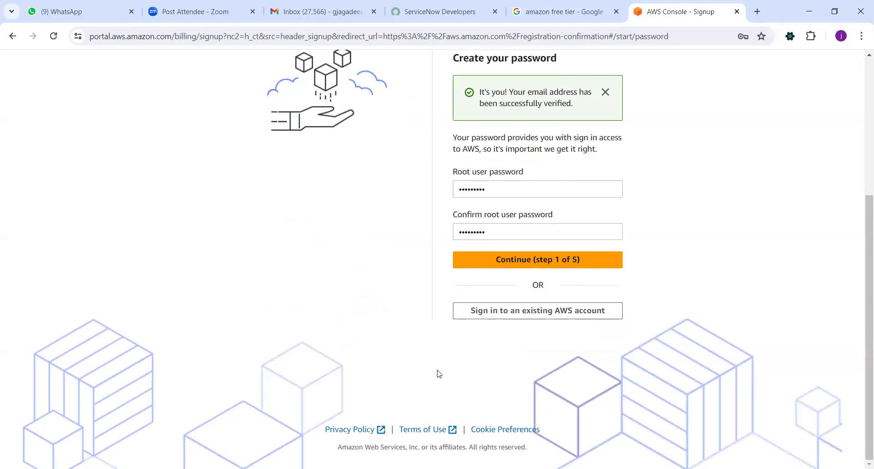
{"action": "scroll", "coordinate": [500, 227], "scroll_direction": "up", "scroll_amount": 4}
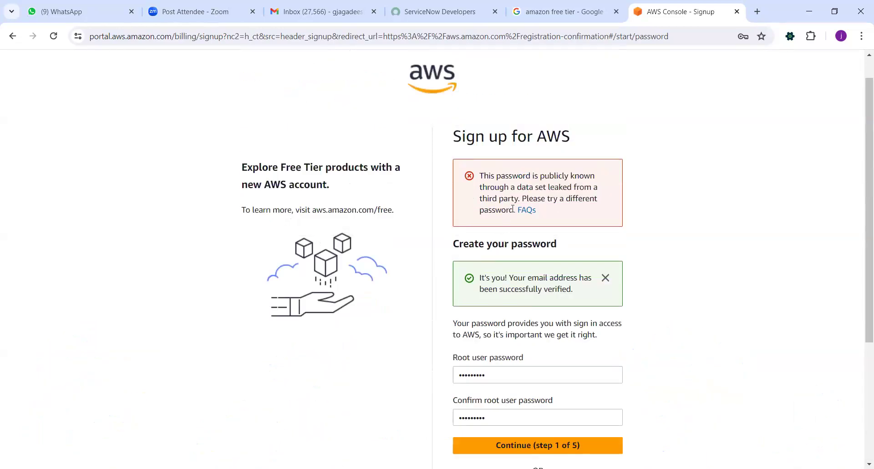
{"action": "left_click", "coordinate": [492, 378]}
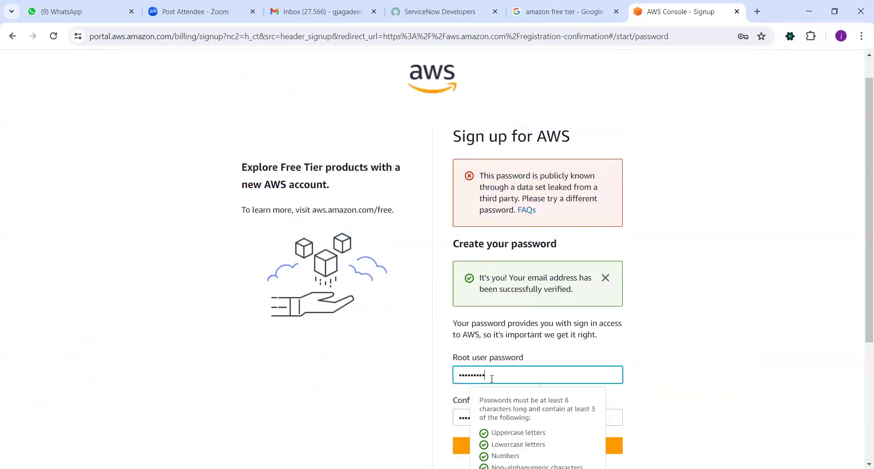
{"action": "key", "text": "ctrl+a"}
{"action": "key", "text": "BackSpace"}
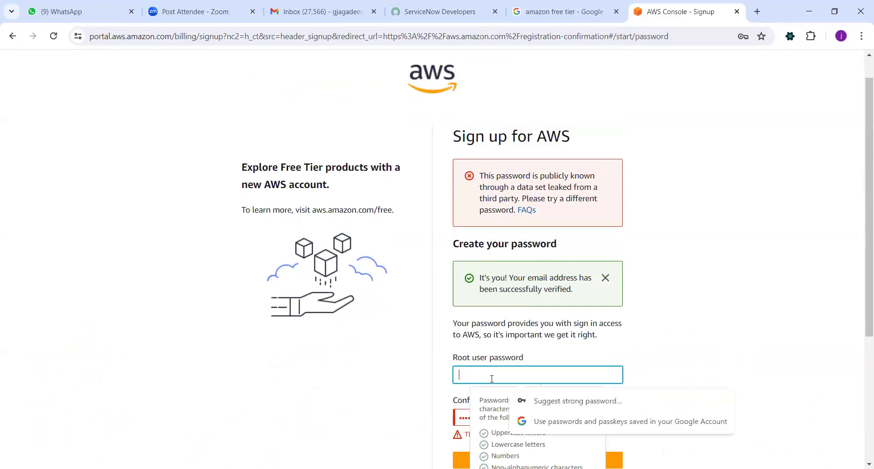
{"action": "type", "text": "••••••••••••••••"}
{"action": "key", "text": "Tab"}
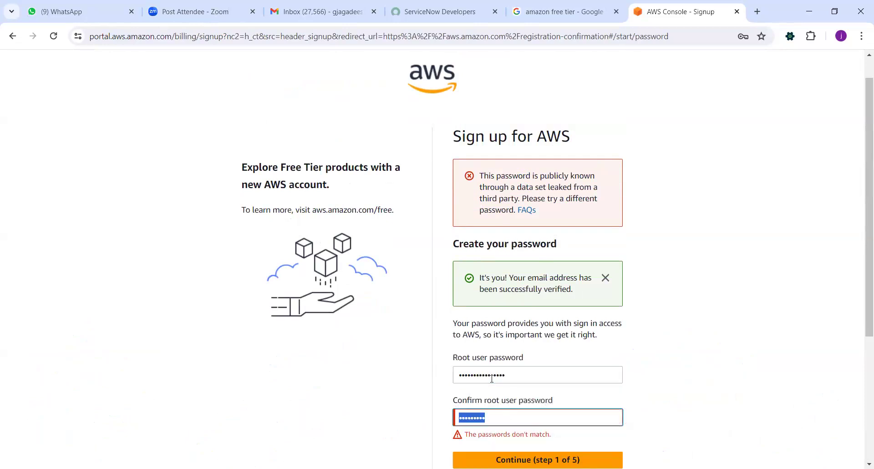
{"action": "key", "text": "BackSpace"}
{"action": "type", "text": "•••••••••••••••••"}
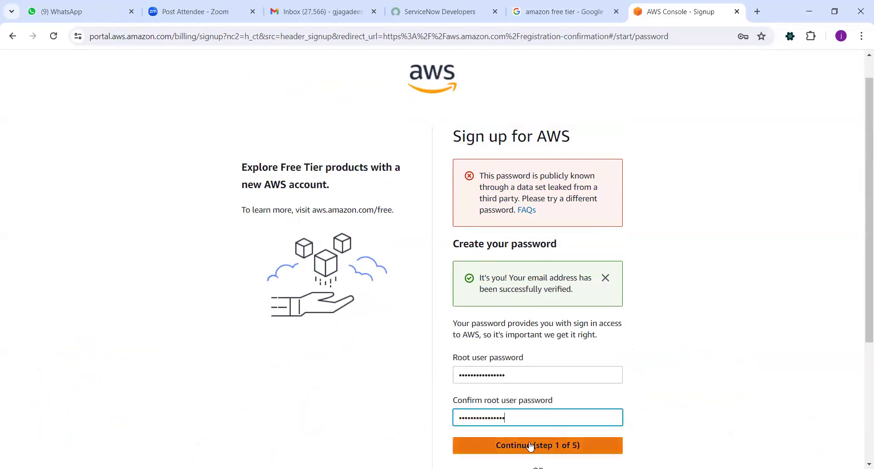
Step: Continue to Contact Information, enter the full name and set phone code to India (+91)
{"action": "left_click", "coordinate": [527, 444]}
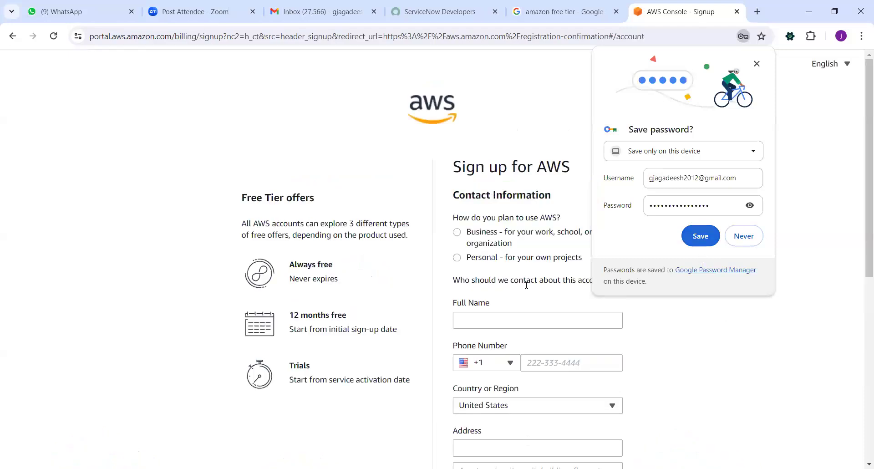
{"action": "left_click", "coordinate": [490, 322]}
{"action": "type", "text": "Jagadeesh"}
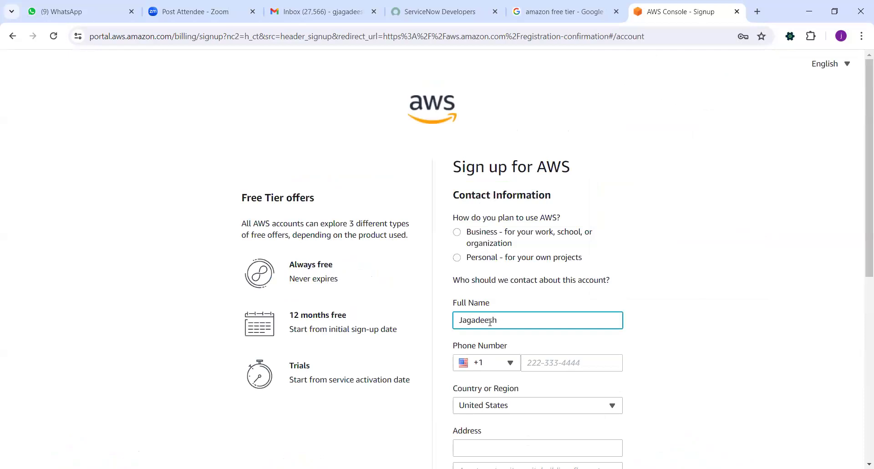
{"action": "key", "text": "Tab"}
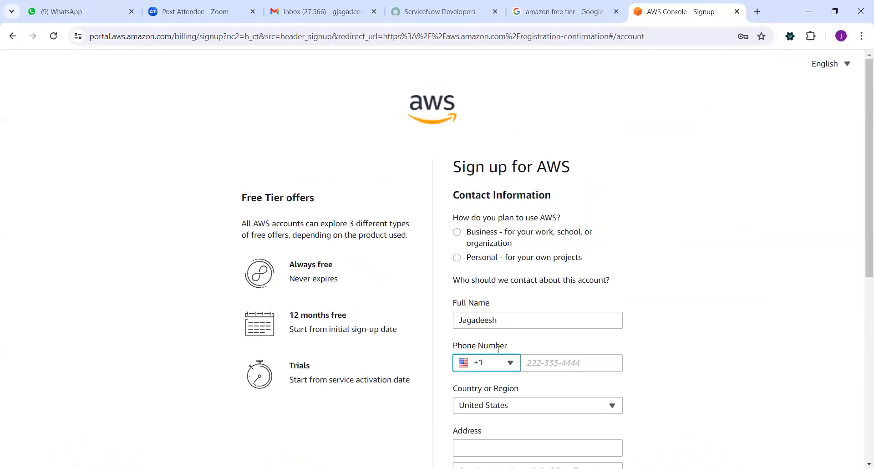
{"action": "left_click", "coordinate": [495, 366]}
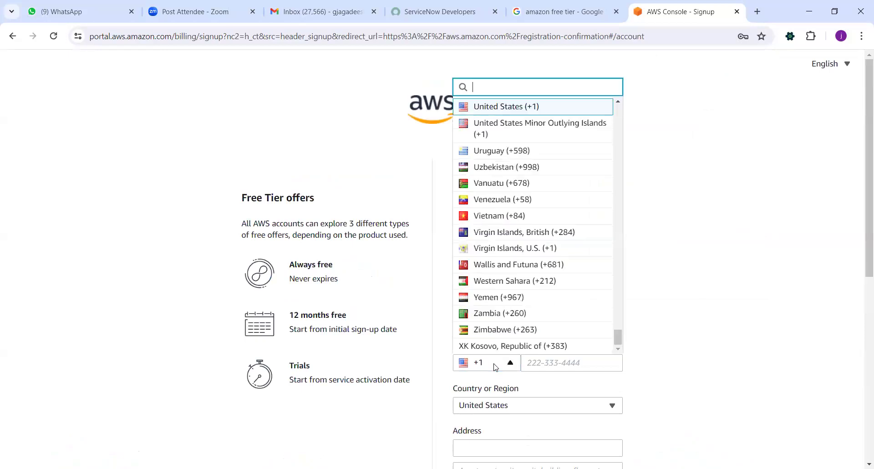
{"action": "type", "text": "in"}
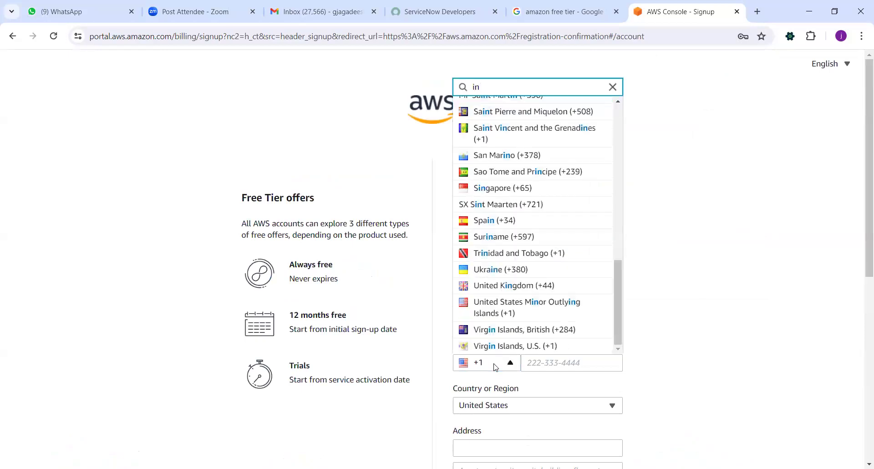
{"action": "type", "text": "dia"}
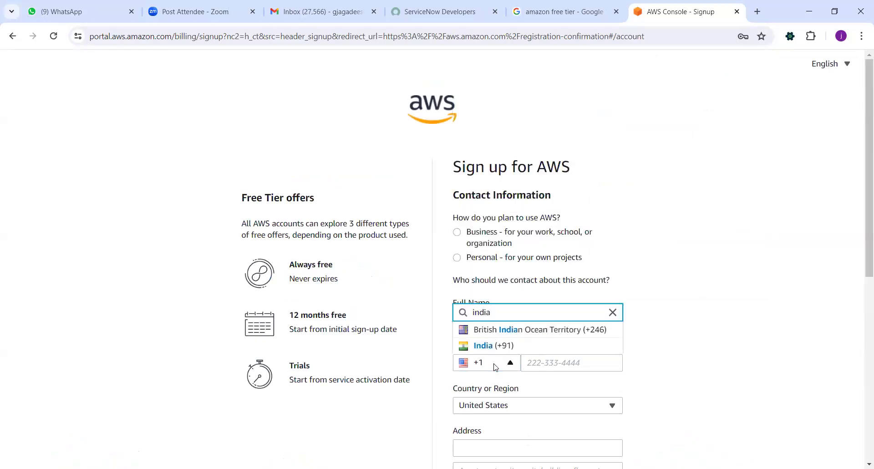
{"action": "left_click", "coordinate": [489, 346]}
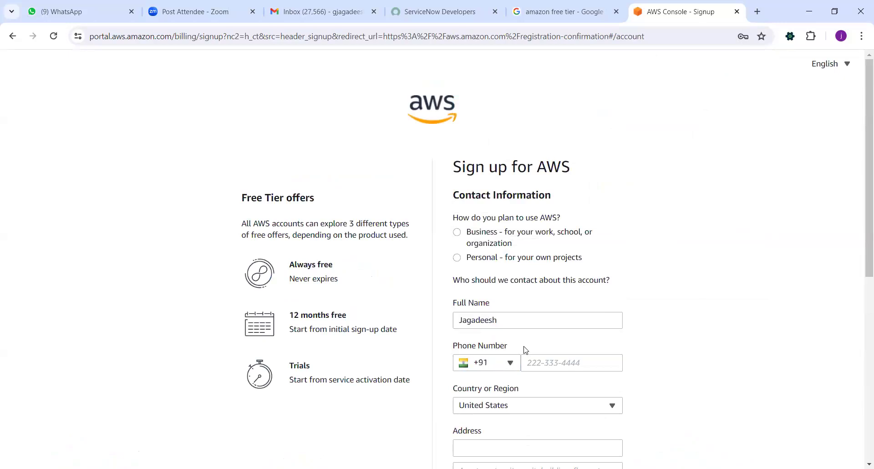
Step: Choose Personal use, enter the phone number, and set Country or Region to India
{"action": "left_click", "coordinate": [474, 260]}
{"action": "left_click", "coordinate": [566, 365]}
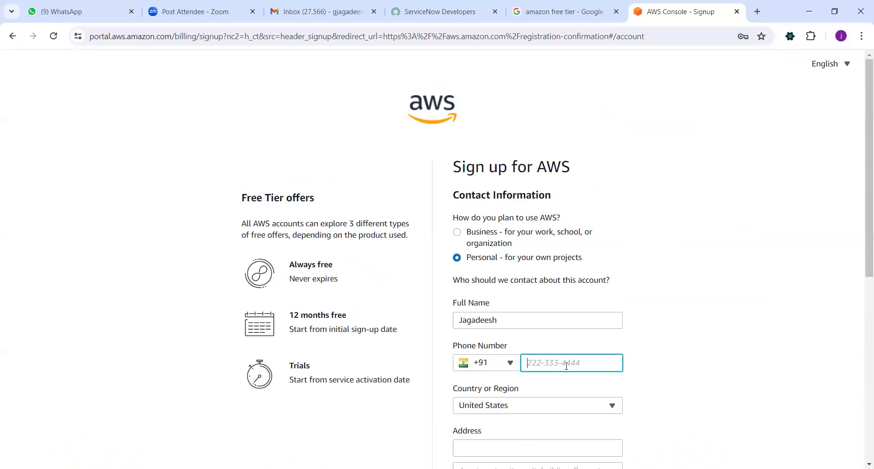
{"action": "key", "text": "Tab"}
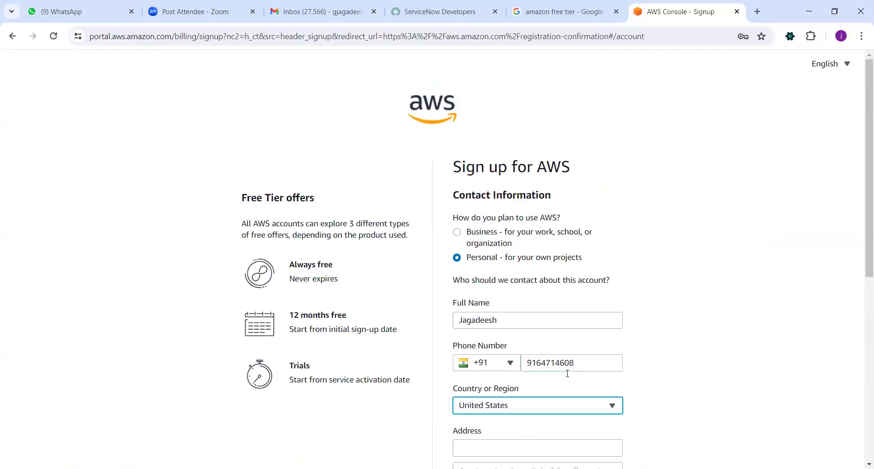
{"action": "left_click", "coordinate": [555, 407]}
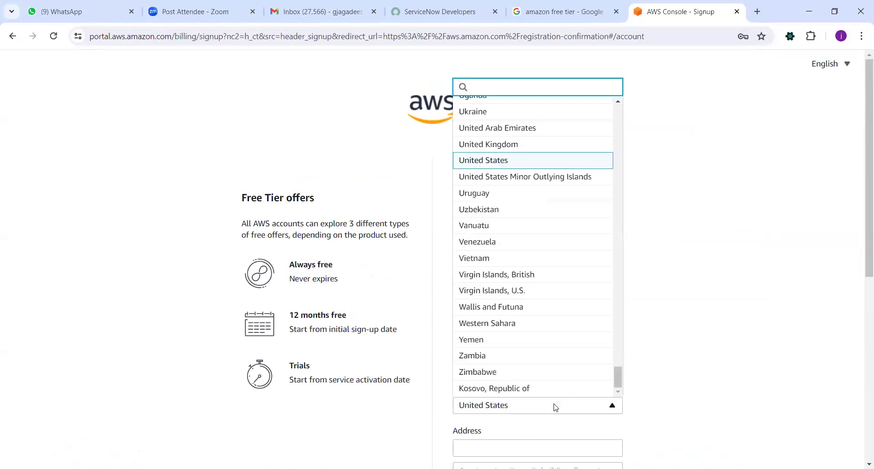
{"action": "type", "text": "indi"}
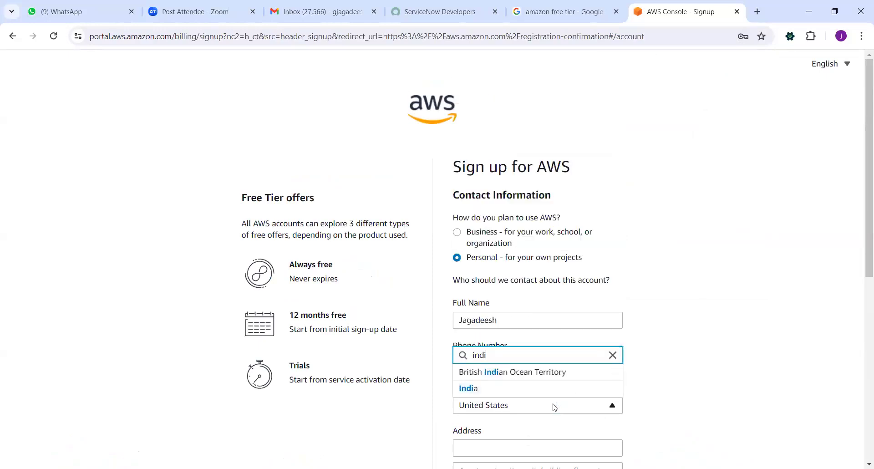
{"action": "left_click", "coordinate": [474, 388]}
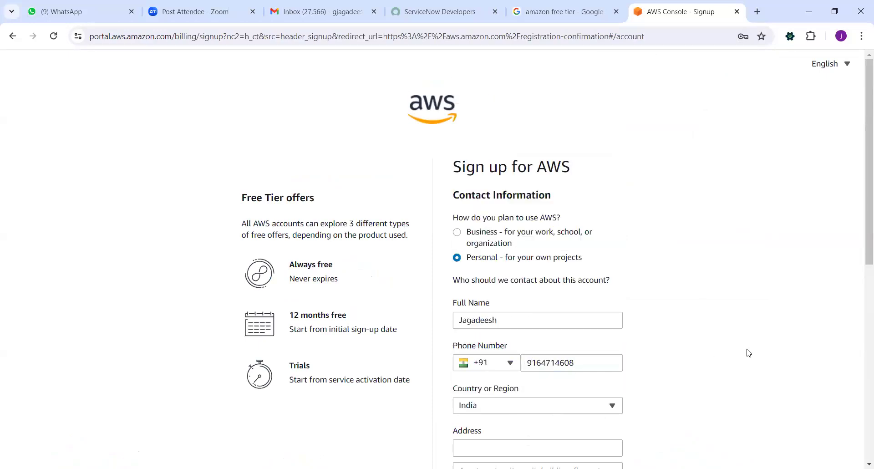
{"action": "scroll", "coordinate": [747, 353], "scroll_direction": "down", "scroll_amount": 3}
Step: Fill in the contact's street address, city, state and postal code
{"action": "left_click", "coordinate": [574, 305]}
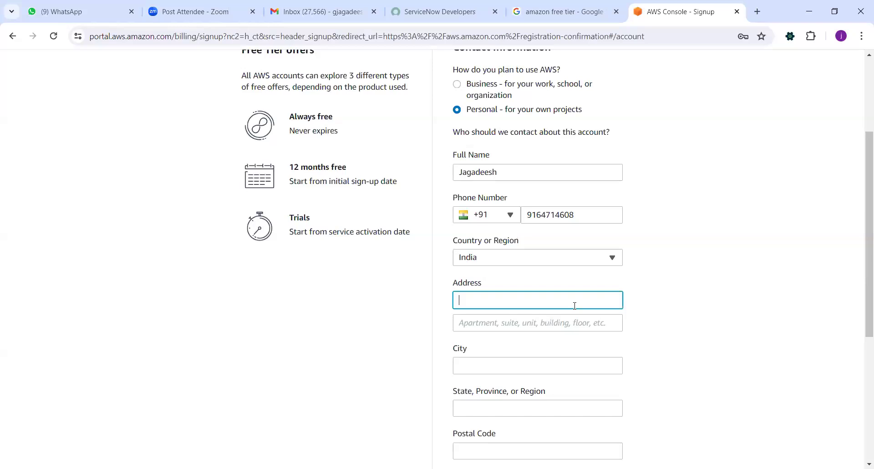
{"action": "left_click", "coordinate": [477, 363]}
{"action": "type", "text": "bangalore"}
{"action": "key", "text": "Tab"}
{"action": "type", "text": "k"}
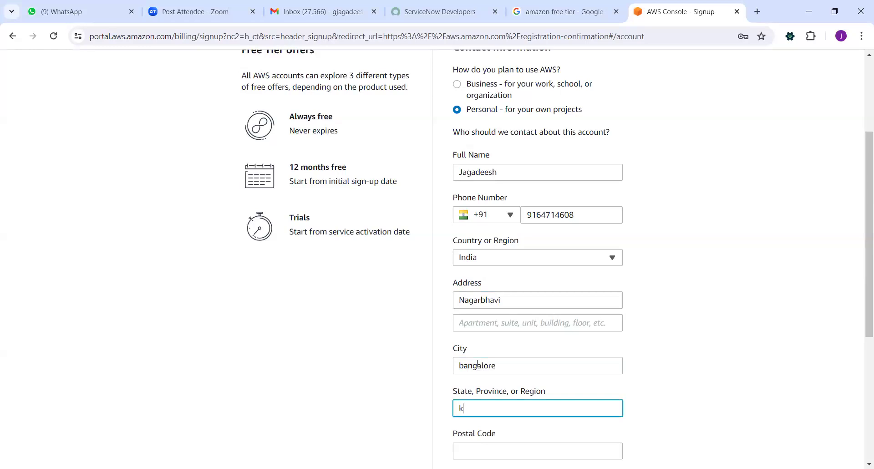
{"action": "type", "text": "arnataka"}
{"action": "left_click", "coordinate": [467, 446]}
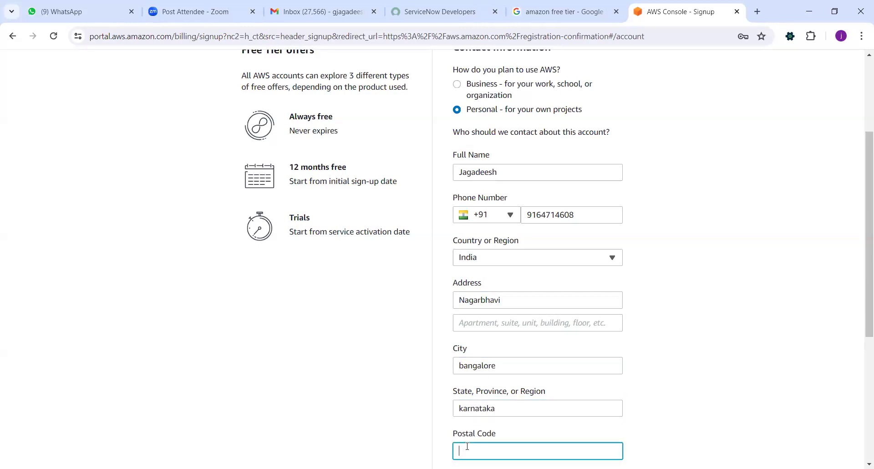
{"action": "type", "text": "560072"}
Step: Accept the AWS Customer Agreement and continue to the next step
{"action": "scroll", "coordinate": [552, 408], "scroll_direction": "down", "scroll_amount": 5}
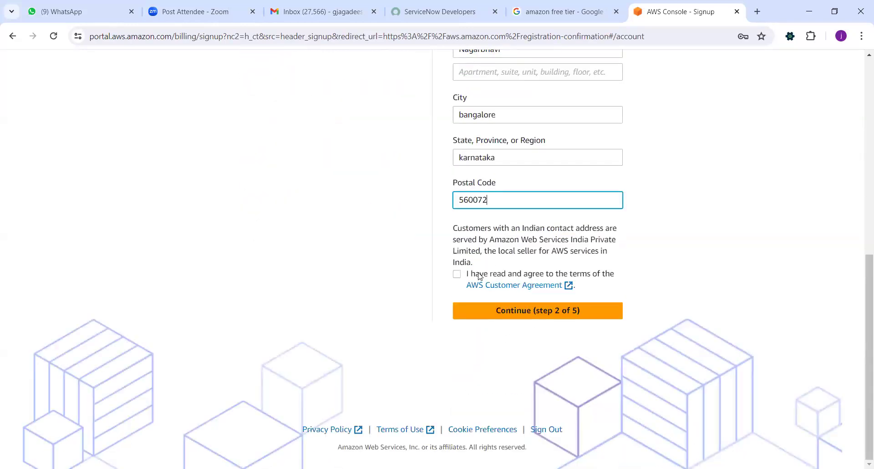
{"action": "left_click", "coordinate": [458, 274]}
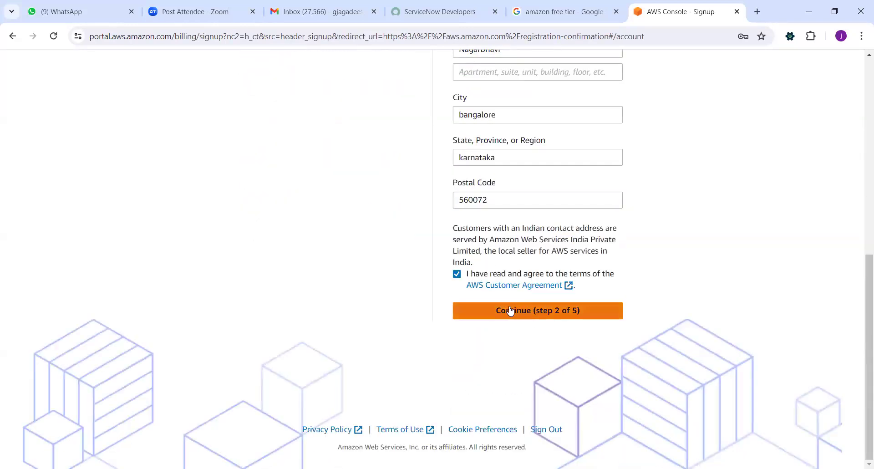
{"action": "left_click", "coordinate": [510, 309]}
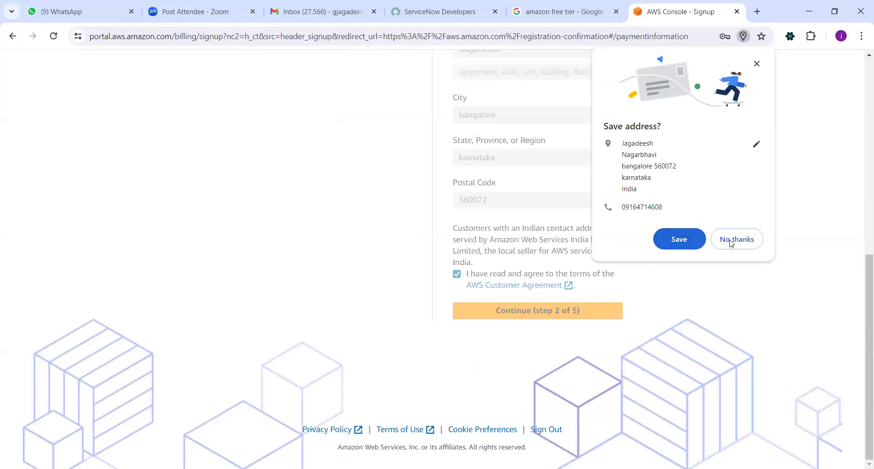
Step: Decline Chrome's save-address offer, then type and erase digits in the card number field
{"action": "left_click", "coordinate": [579, 234]}
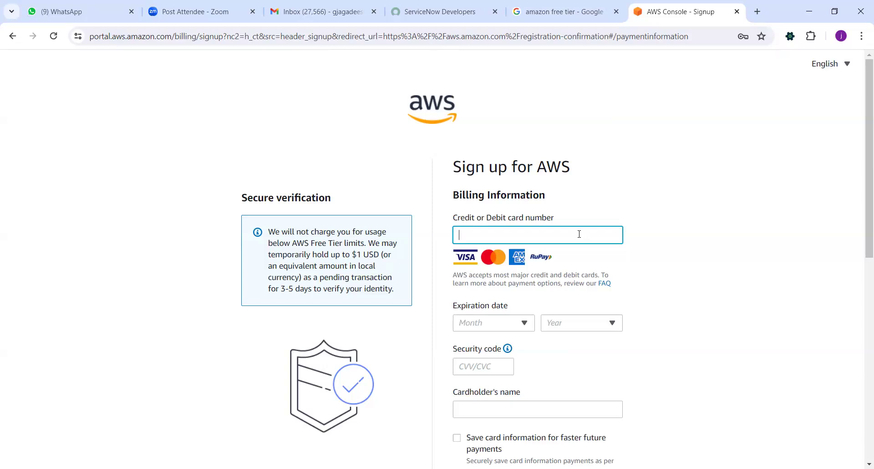
{"action": "type", "text": "45"}
{"action": "key", "text": "BackSpace"}
{"action": "key", "text": "BackSpace"}
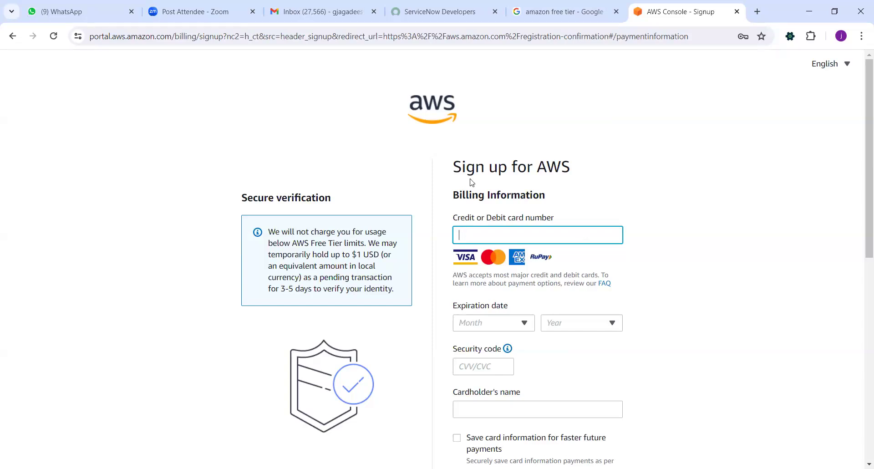
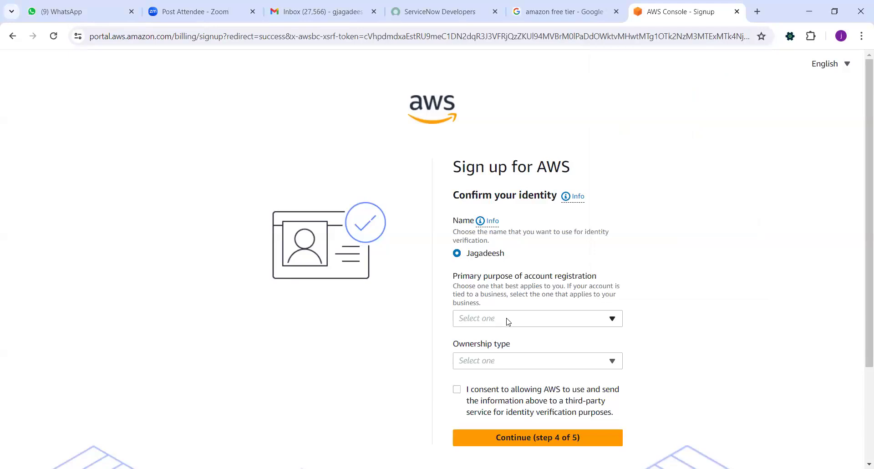
Step: Set the registration purpose to Personal use and the ownership type to Individual
{"action": "left_click", "coordinate": [508, 321]}
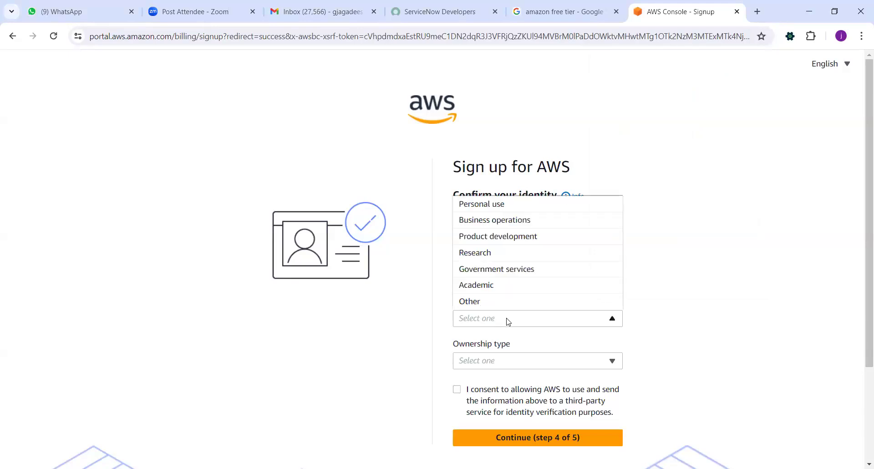
{"action": "left_click", "coordinate": [485, 205]}
{"action": "left_click", "coordinate": [500, 362]}
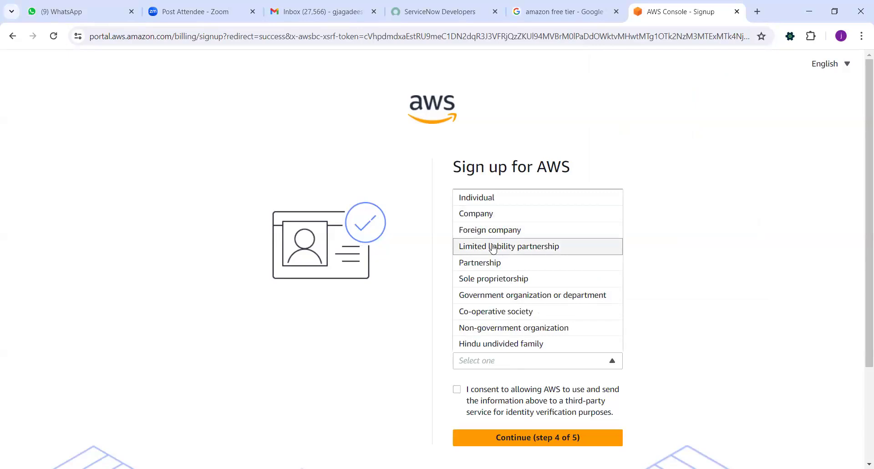
{"action": "left_click", "coordinate": [484, 204]}
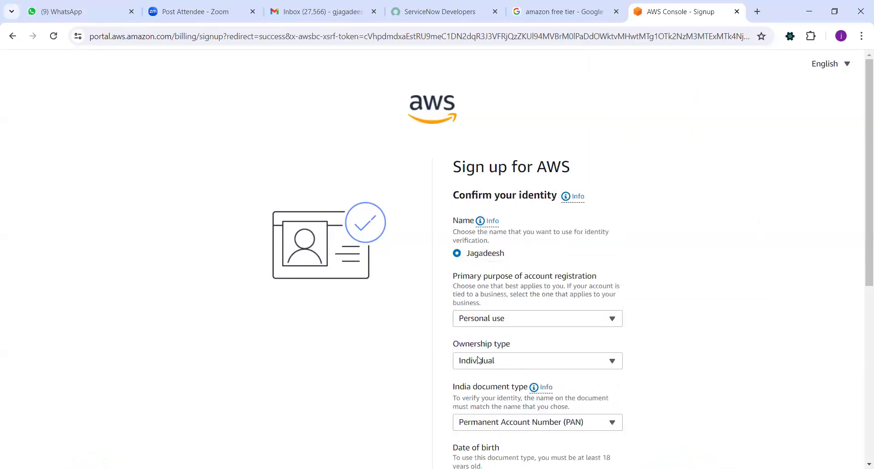
Step: Enter the date of birth and bring up the identity document type choices
{"action": "scroll", "coordinate": [500, 357], "scroll_direction": "down", "scroll_amount": 5}
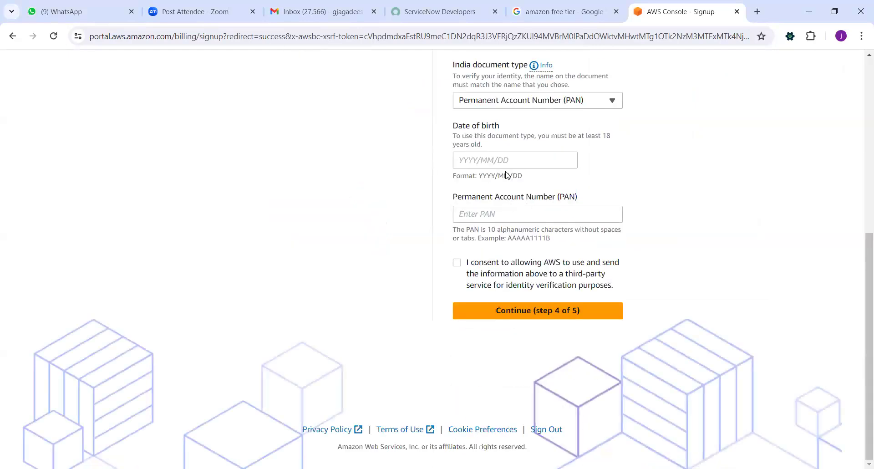
{"action": "left_click", "coordinate": [495, 160]}
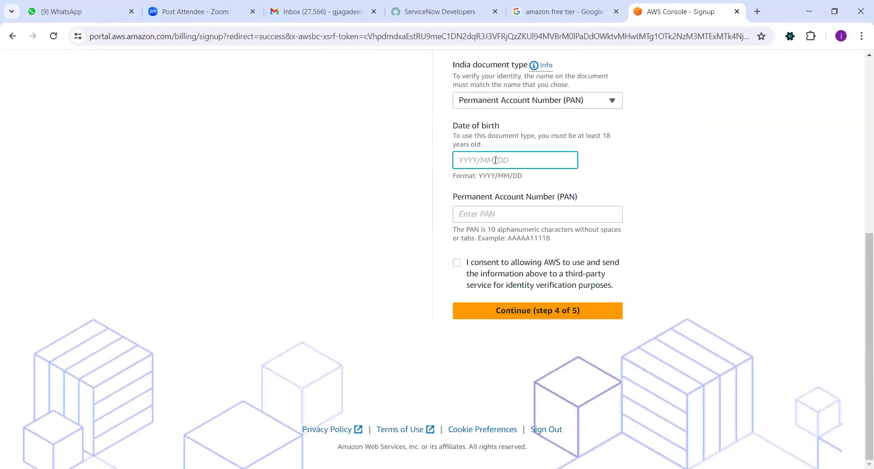
{"action": "key", "text": "BackSpace"}
{"action": "key", "text": "BackSpace"}
{"action": "key", "text": "BackSpace"}
{"action": "key", "text": "BackSpace"}
{"action": "left_click", "coordinate": [475, 212]}
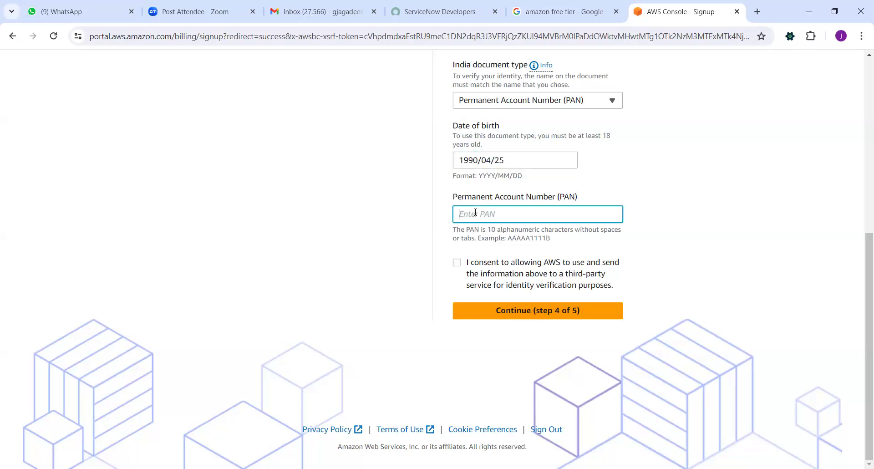
{"action": "scroll", "coordinate": [474, 213], "scroll_direction": "up", "scroll_amount": 4}
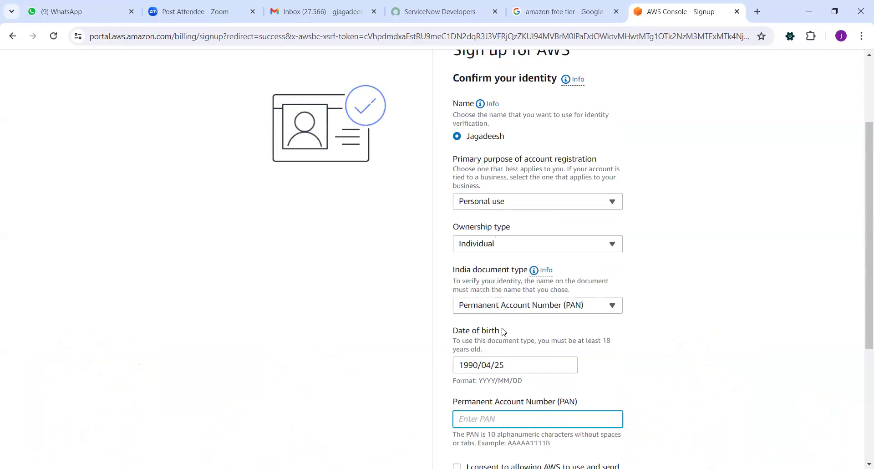
{"action": "scroll", "coordinate": [504, 332], "scroll_direction": "down", "scroll_amount": 2}
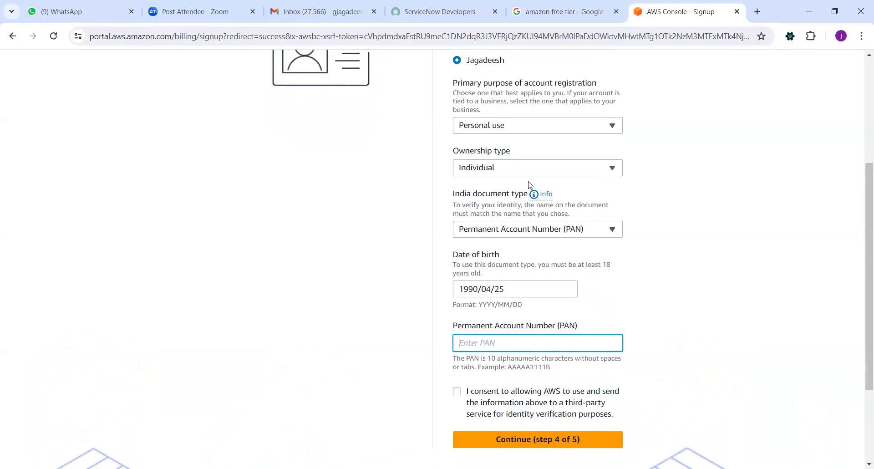
{"action": "left_click", "coordinate": [524, 232]}
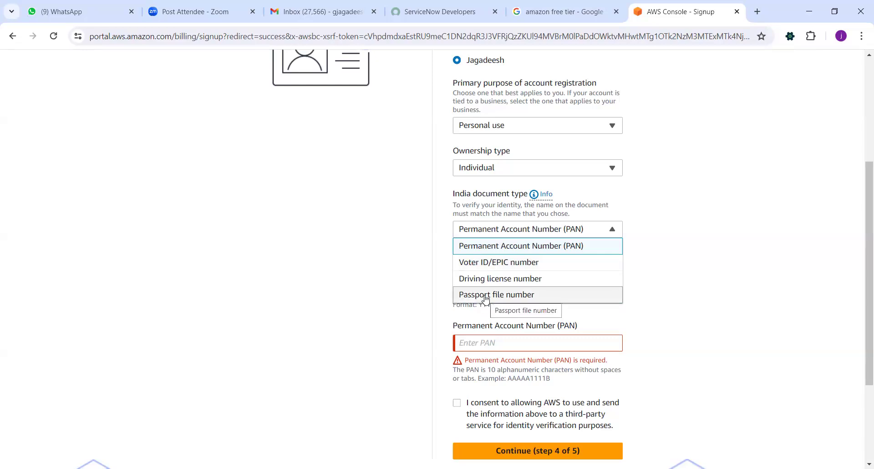
Step: Choose Driving license number as the identity document, enter the licence number, consent, and continue
{"action": "left_click", "coordinate": [493, 279]}
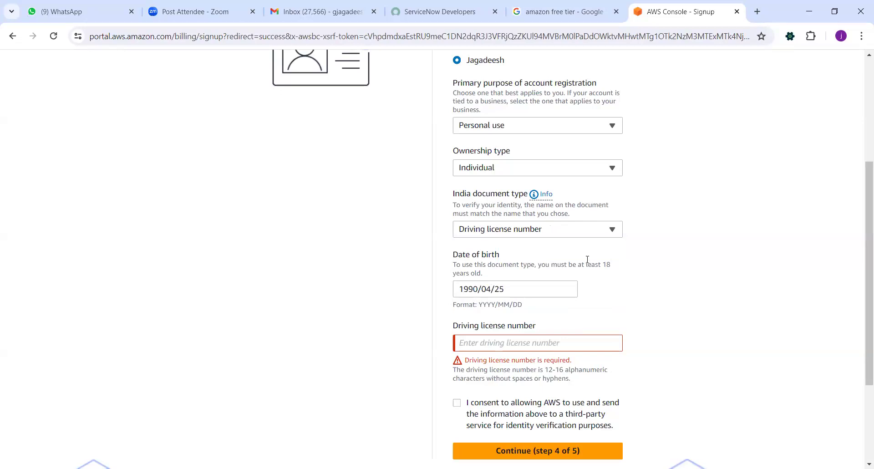
{"action": "left_click", "coordinate": [472, 343]}
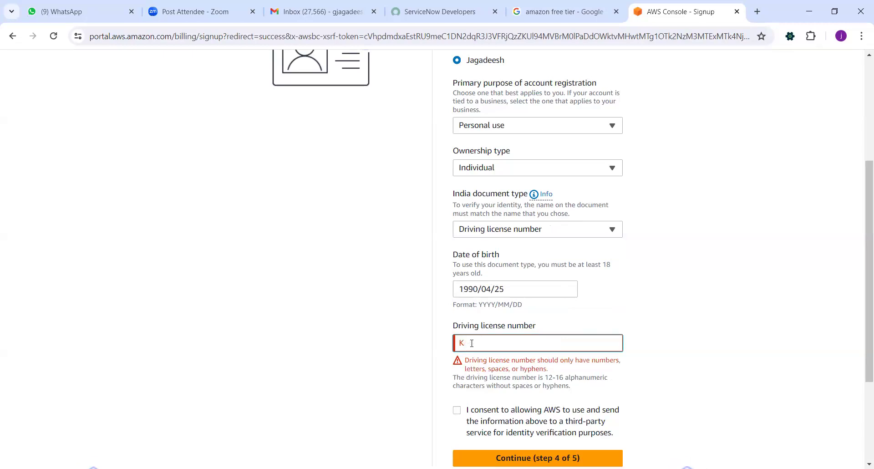
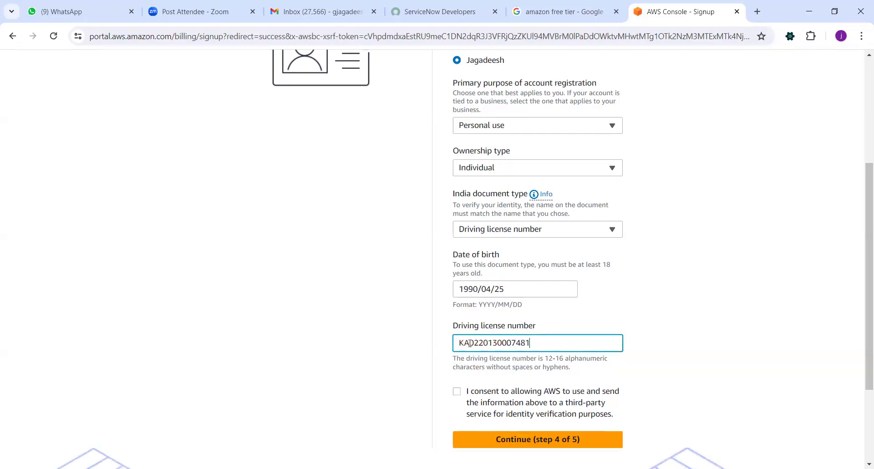
{"action": "left_click", "coordinate": [456, 392]}
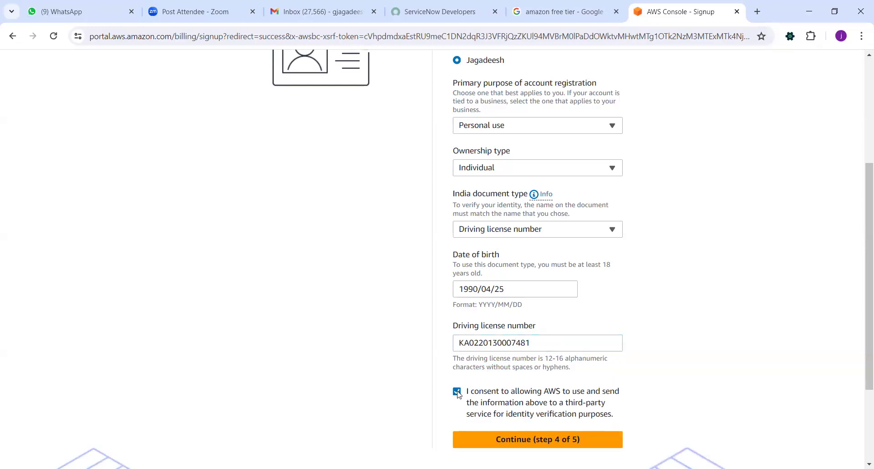
{"action": "left_click", "coordinate": [489, 442]}
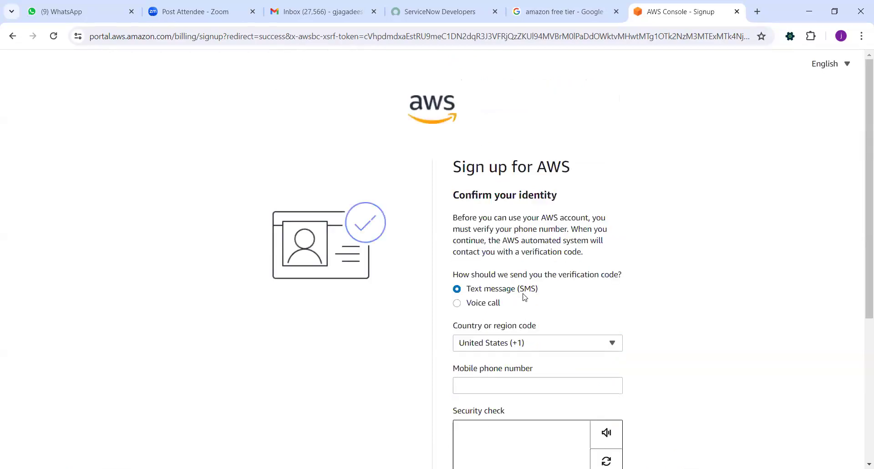
Step: Set the country code to India (+91) and enter the mobile phone number
{"action": "left_click", "coordinate": [490, 347]}
{"action": "type", "text": "in"}
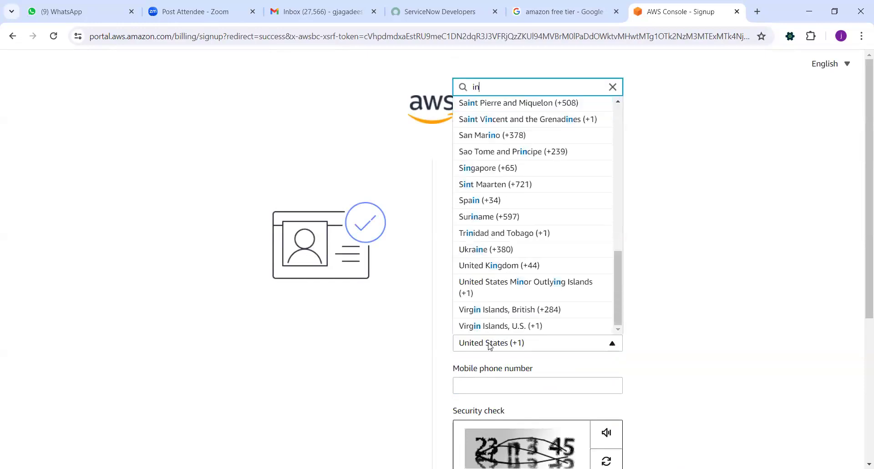
{"action": "type", "text": "dia"}
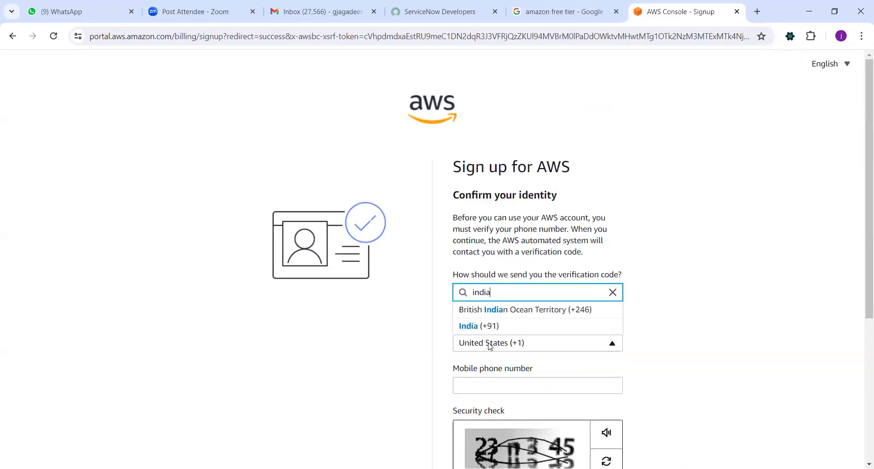
{"action": "left_click", "coordinate": [478, 327]}
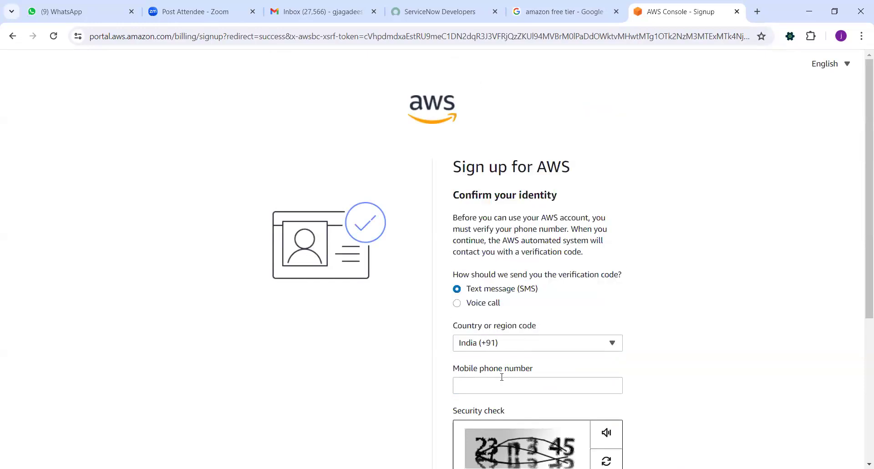
{"action": "left_click", "coordinate": [488, 386]}
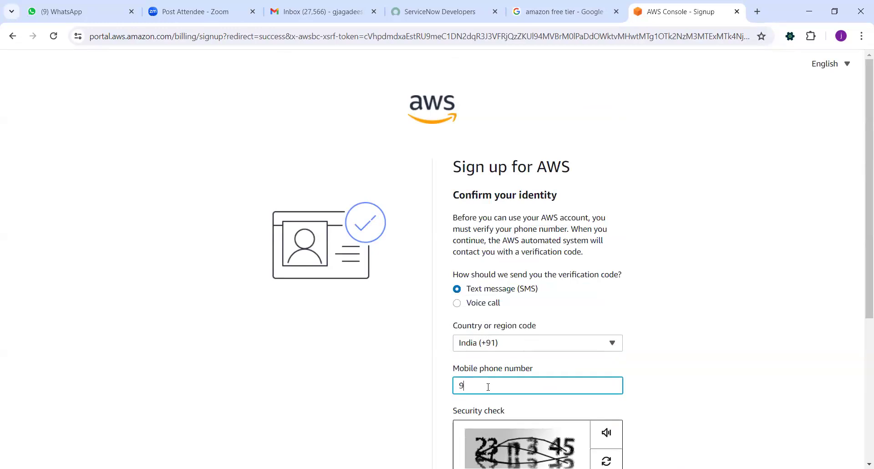
Step: Answer the security check with the audio challenge digits and request the SMS code
{"action": "scroll", "coordinate": [677, 344], "scroll_direction": "down", "scroll_amount": 5}
{"action": "left_click", "coordinate": [501, 286]}
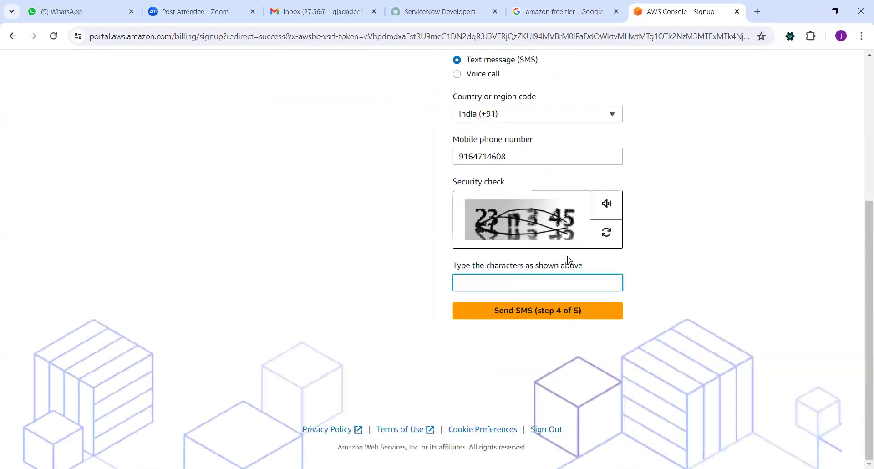
{"action": "left_click", "coordinate": [607, 205]}
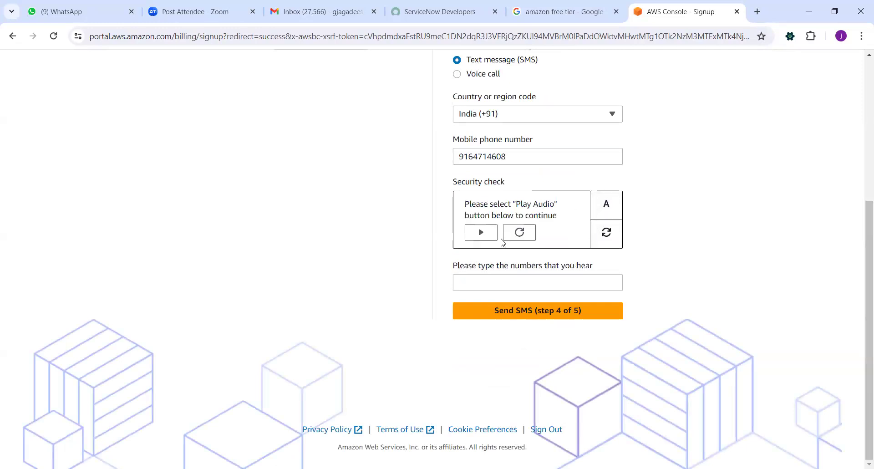
{"action": "left_click", "coordinate": [480, 233]}
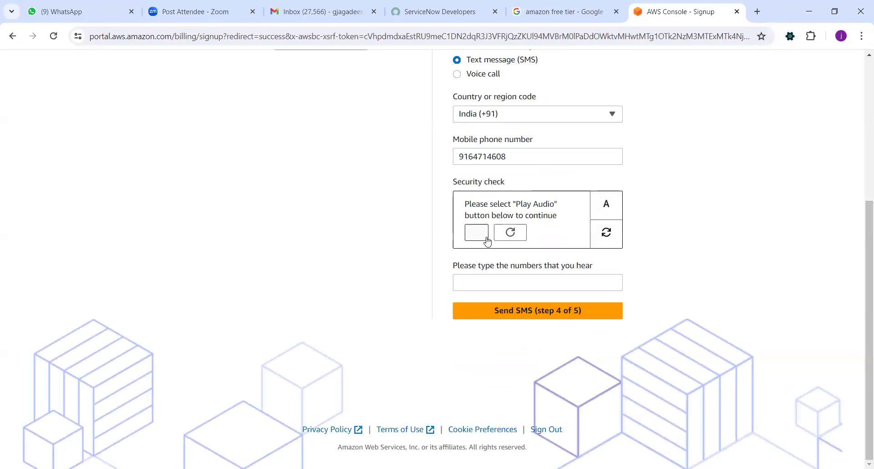
{"action": "left_click", "coordinate": [500, 279]}
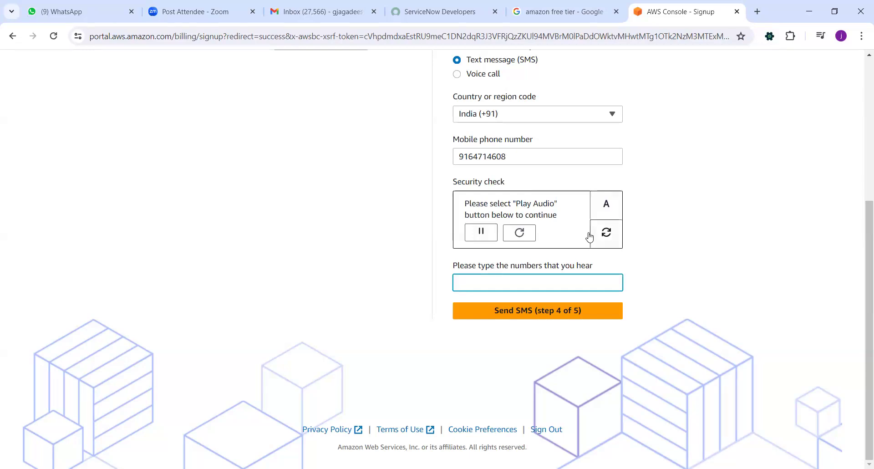
{"action": "left_click", "coordinate": [505, 318]}
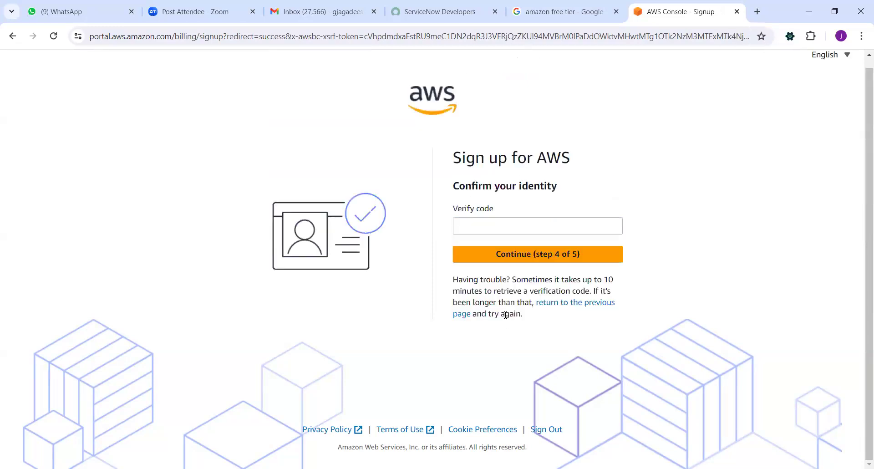
Step: Type the received SMS verification code and submit it
{"action": "left_click", "coordinate": [499, 228]}
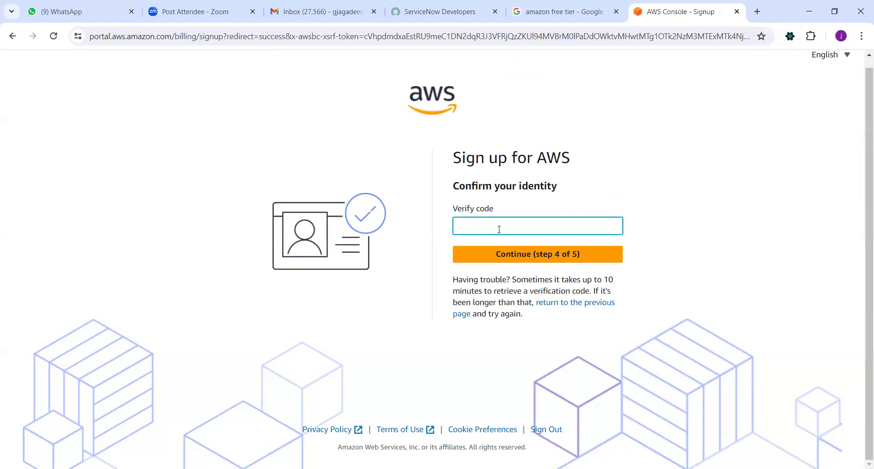
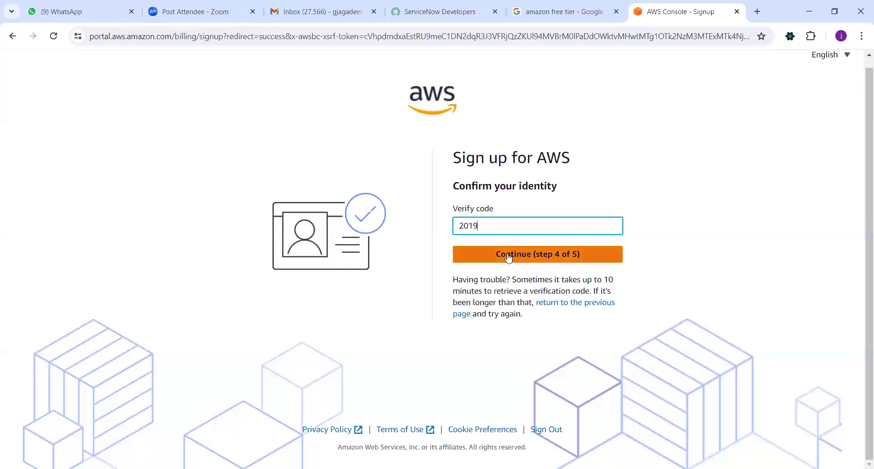
{"action": "left_click", "coordinate": [508, 253]}
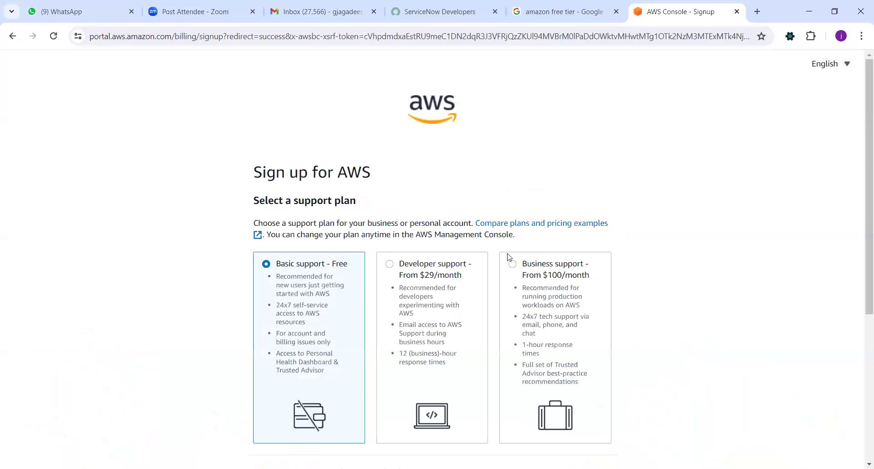
Step: Complete sign-up keeping the Basic support - Free plan
{"action": "scroll", "coordinate": [315, 305], "scroll_direction": "down", "scroll_amount": 2}
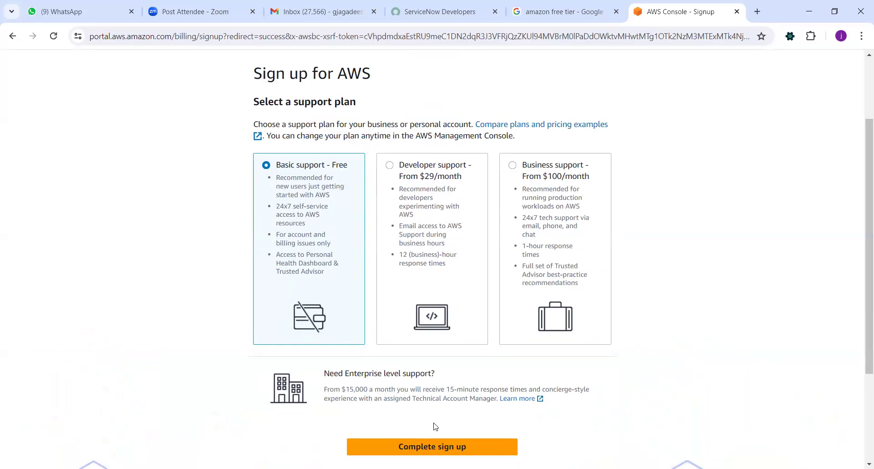
{"action": "left_click", "coordinate": [401, 445]}
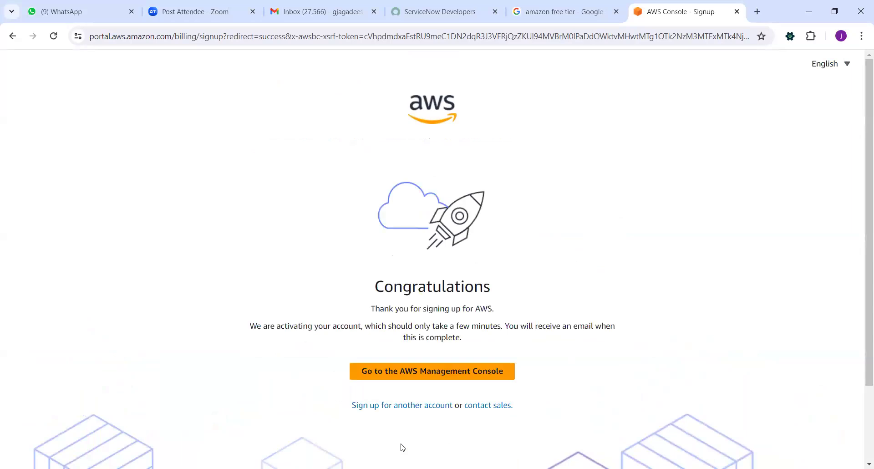
Step: Go from the Congratulations page to the console's Sign In page
{"action": "left_click", "coordinate": [390, 375]}
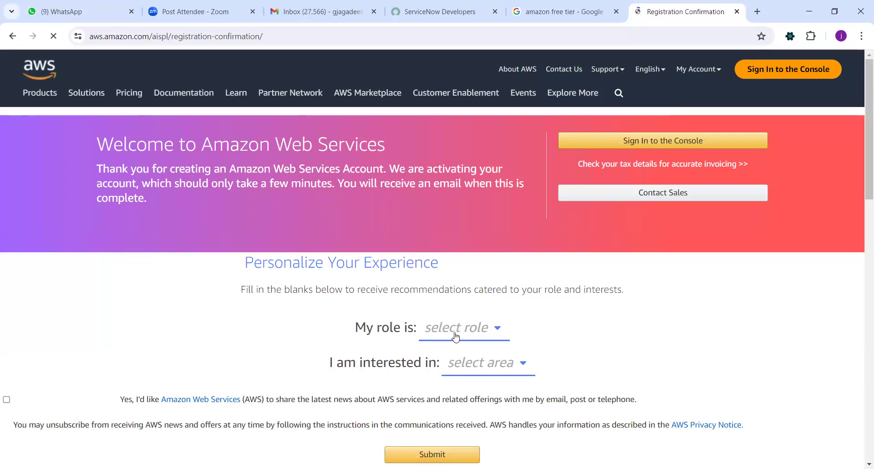
{"action": "left_click", "coordinate": [634, 142]}
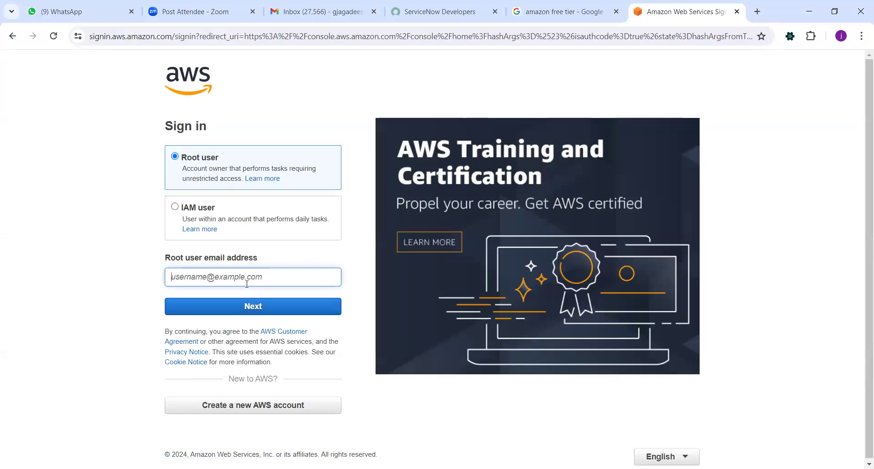
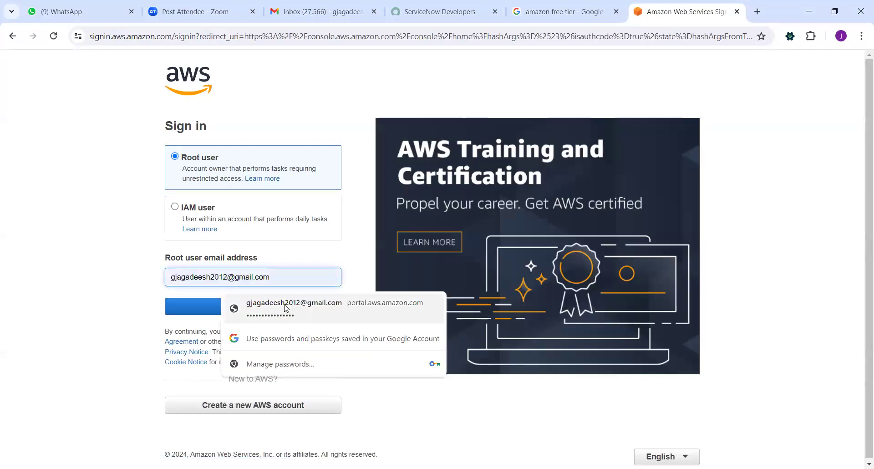
Step: Sign in as root user using Chrome's saved email and password
{"action": "left_click", "coordinate": [262, 302]}
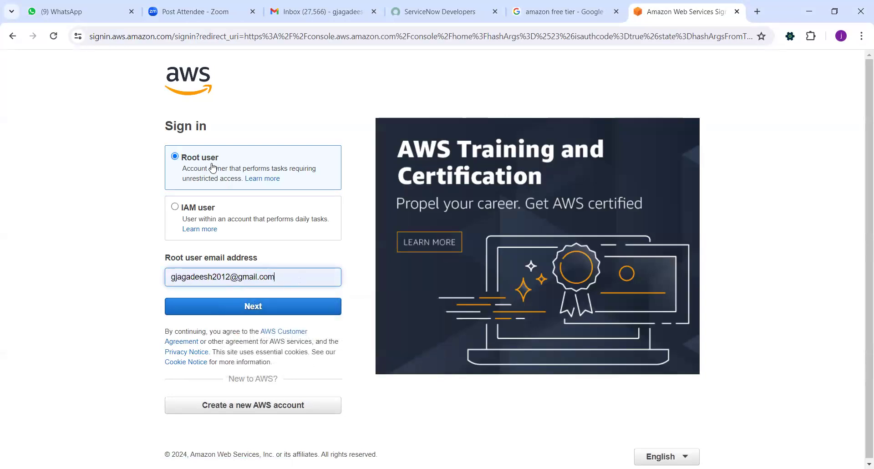
{"action": "left_click", "coordinate": [226, 306]}
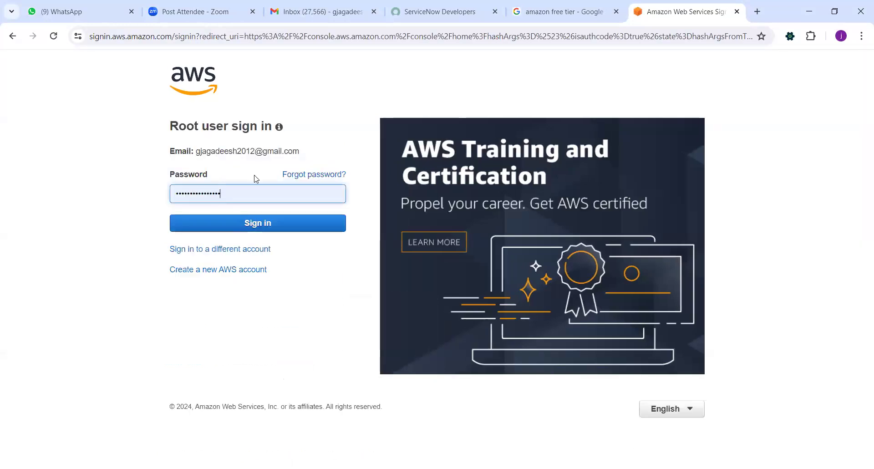
{"action": "left_click", "coordinate": [243, 193]}
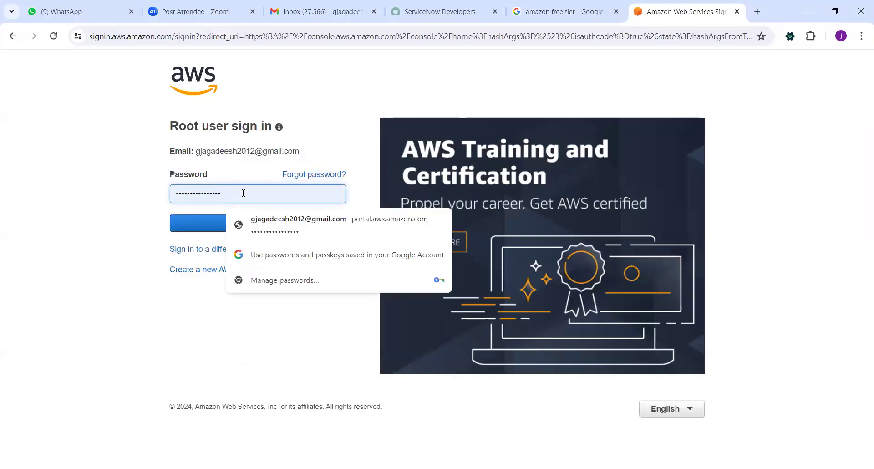
{"action": "left_click", "coordinate": [116, 189]}
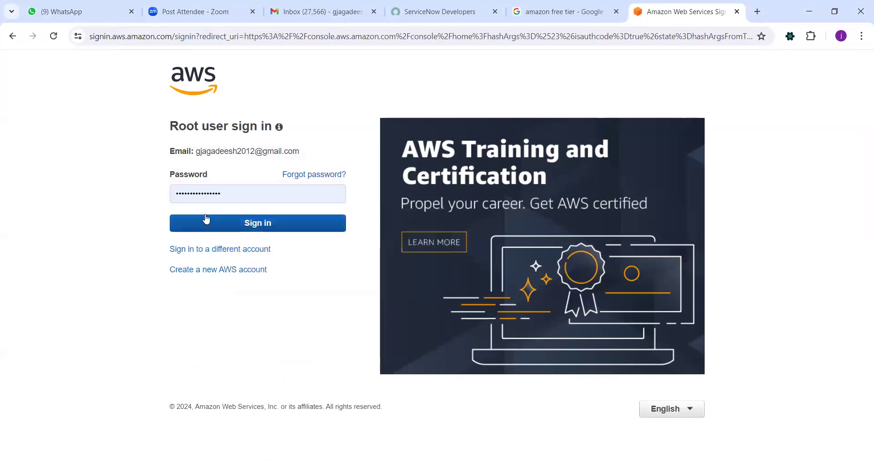
{"action": "left_click", "coordinate": [206, 219]}
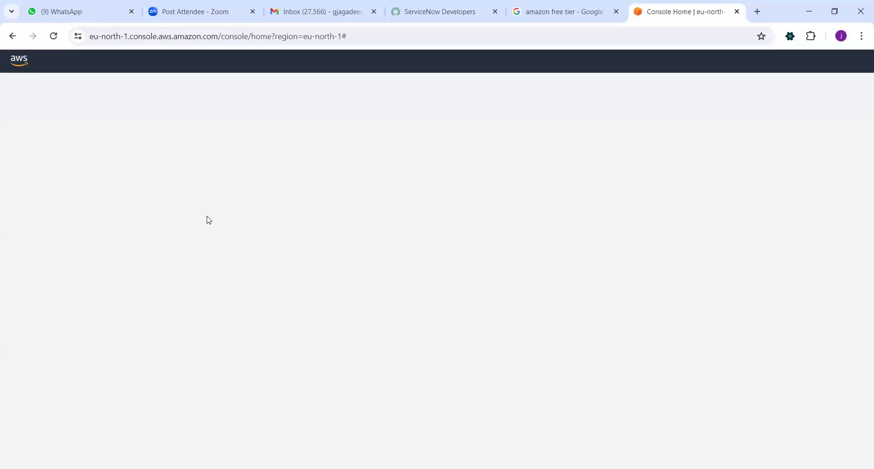
Step: Bookmark Console Home and dismiss the service-menu and resource-search introduction tips
{"action": "left_click", "coordinate": [762, 36]}
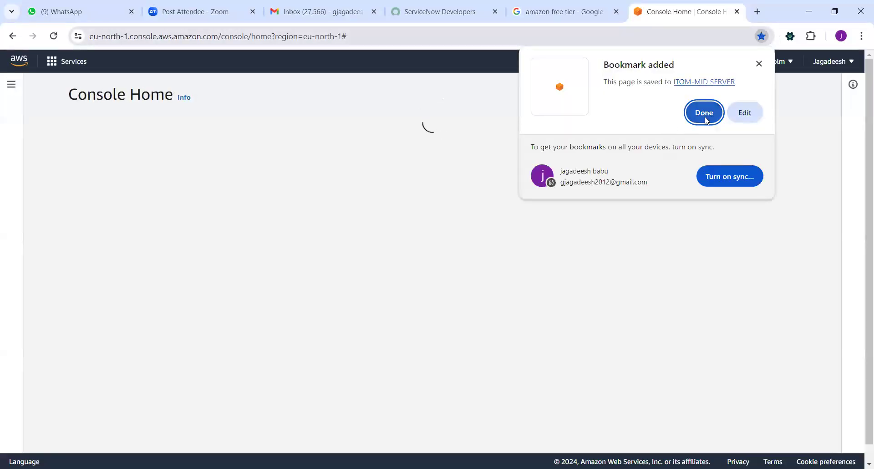
{"action": "left_click", "coordinate": [706, 119]}
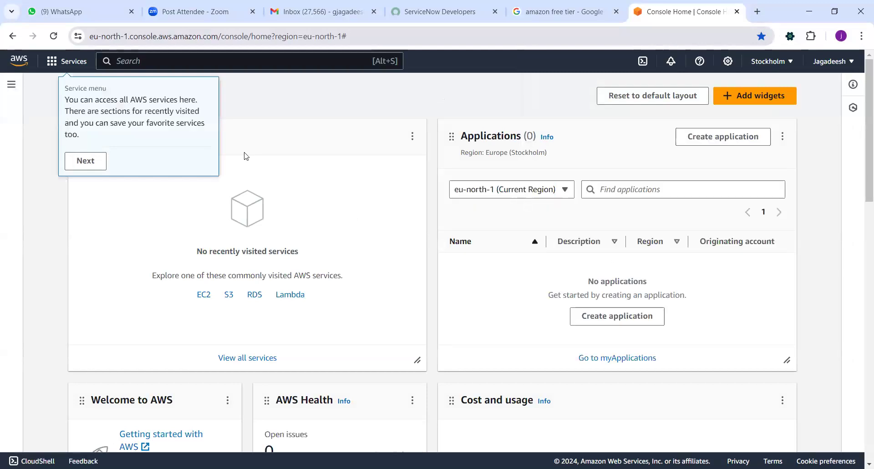
{"action": "left_click", "coordinate": [94, 163]}
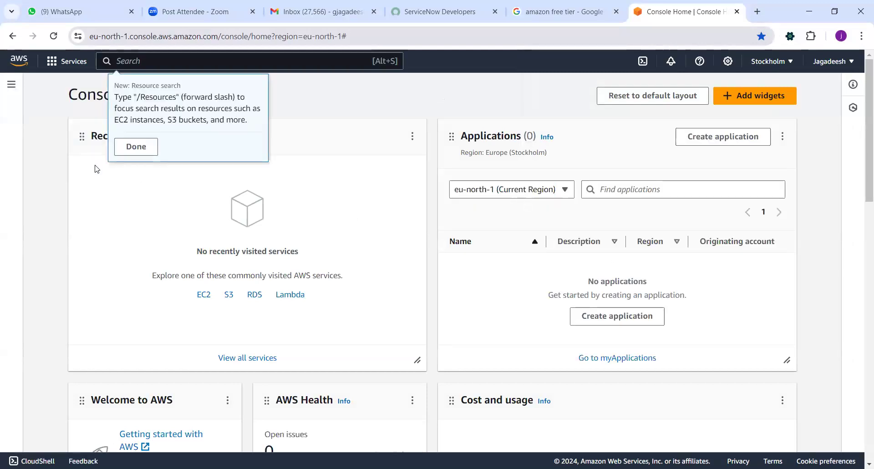
{"action": "left_click", "coordinate": [125, 151]}
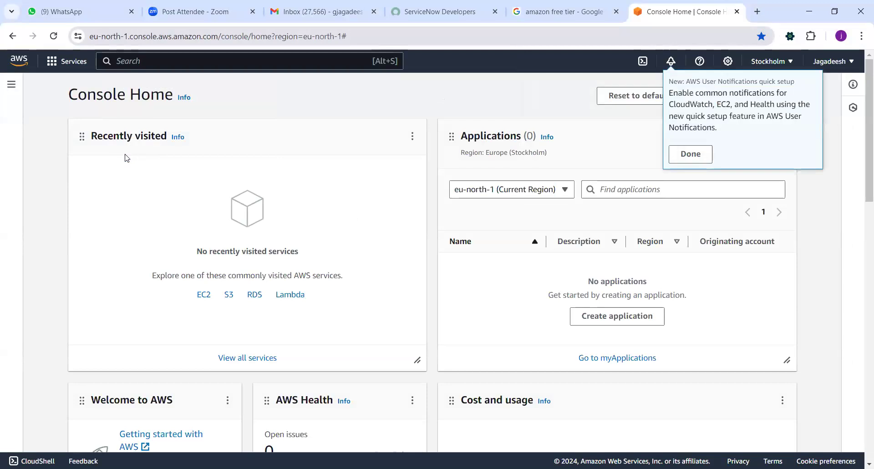
Step: Open EC2, resume the unfinished AWS registration, and proceed to the Welcome to Amazon Web Services page
{"action": "left_click", "coordinate": [207, 303]}
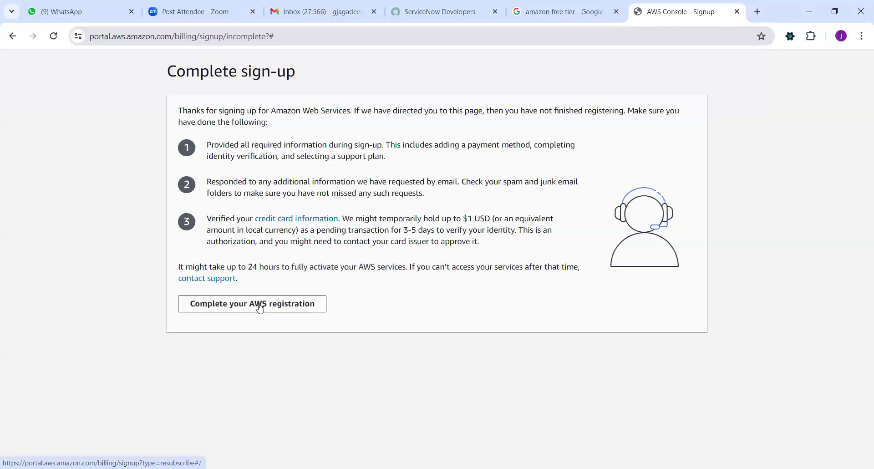
{"action": "left_click", "coordinate": [260, 309]}
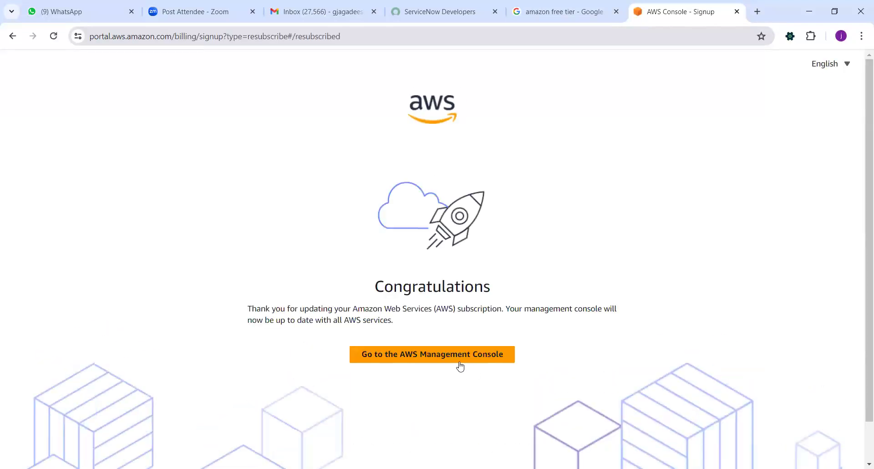
{"action": "left_click", "coordinate": [460, 360]}
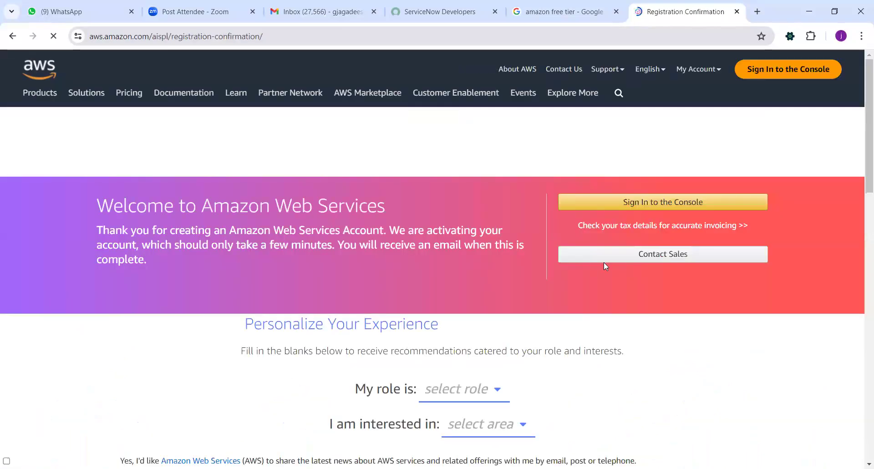
Step: Return to Console Home for Stockholm and scroll through its widgets and back to the top
{"action": "left_click", "coordinate": [618, 203]}
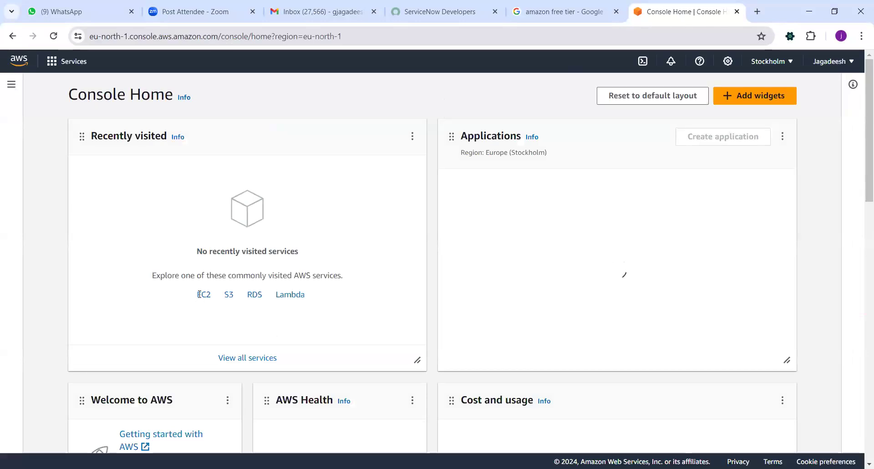
{"action": "scroll", "coordinate": [130, 303], "scroll_direction": "down", "scroll_amount": 15}
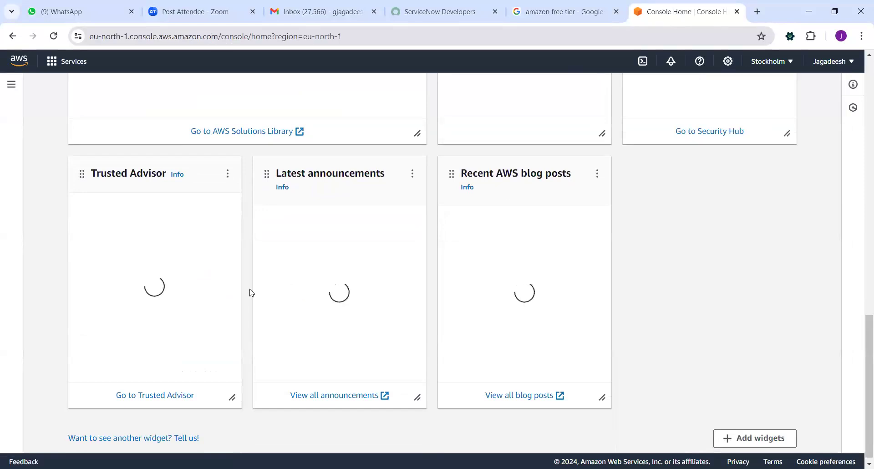
{"action": "scroll", "coordinate": [250, 292], "scroll_direction": "up", "scroll_amount": 1}
{"action": "scroll", "coordinate": [250, 293], "scroll_direction": "up", "scroll_amount": 1}
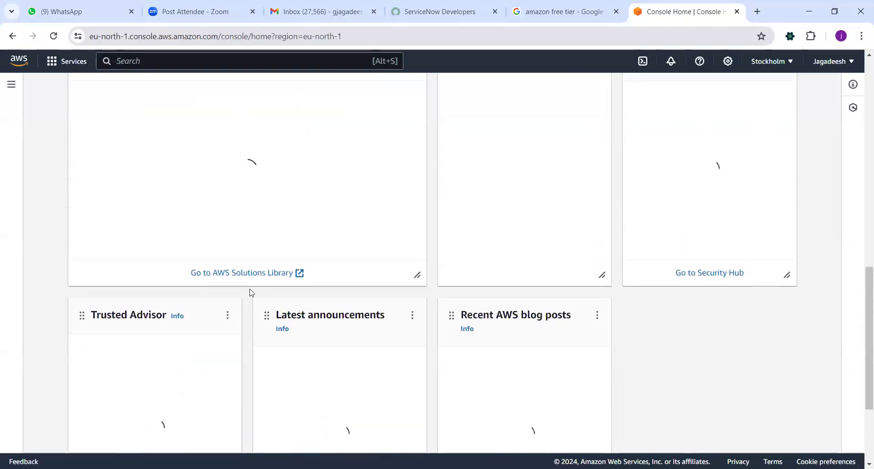
{"action": "scroll", "coordinate": [251, 293], "scroll_direction": "up", "scroll_amount": 1}
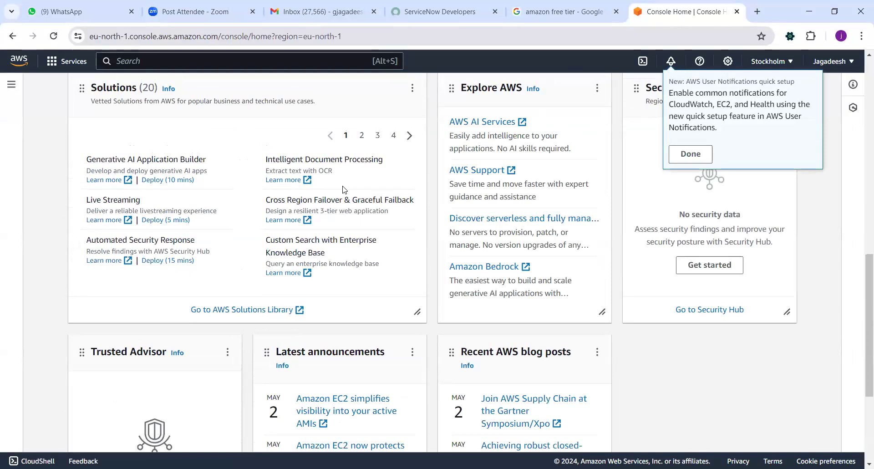
{"action": "scroll", "coordinate": [344, 189], "scroll_direction": "up", "scroll_amount": 5}
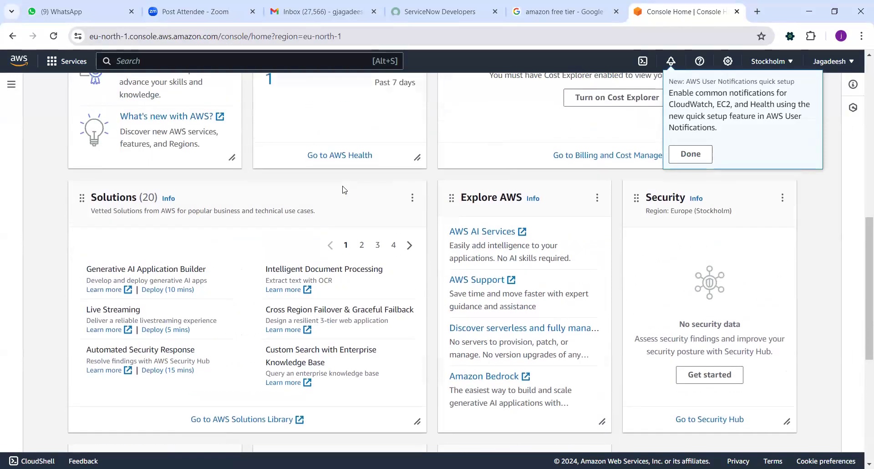
{"action": "scroll", "coordinate": [345, 190], "scroll_direction": "up", "scroll_amount": 5}
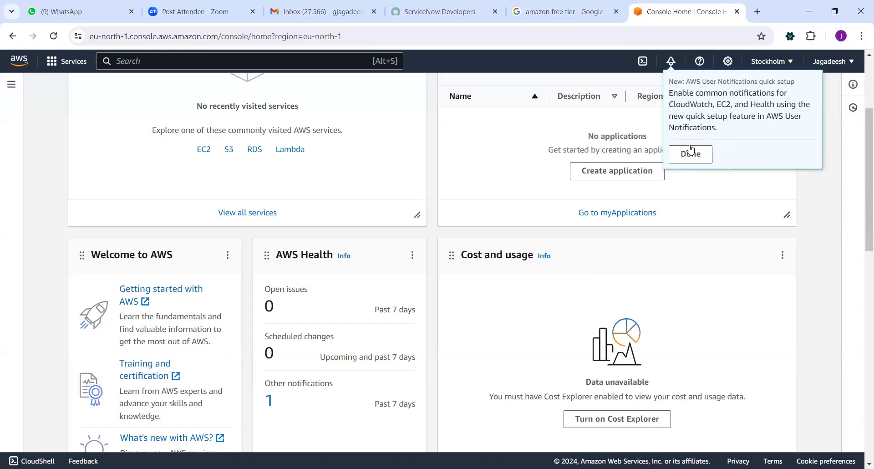
Step: Retry the AWS registration via EC2, hit the too-many-requests error, then return to the 'amazon free tier' results
{"action": "left_click", "coordinate": [203, 153]}
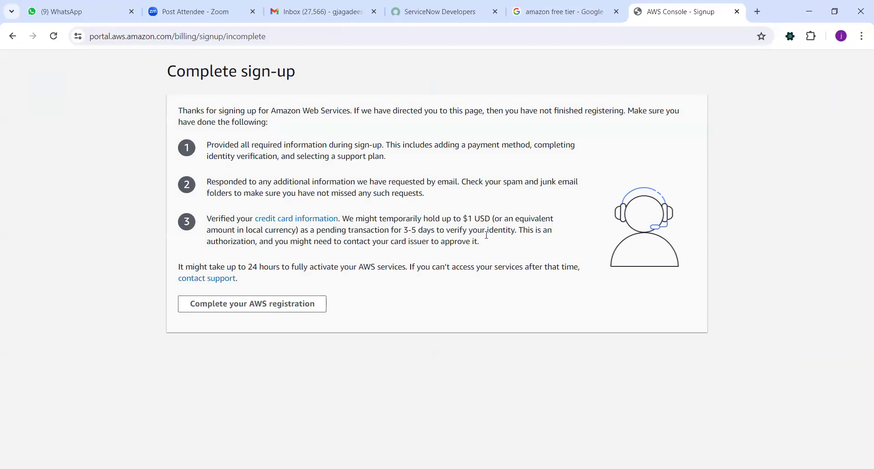
{"action": "left_click", "coordinate": [252, 308]}
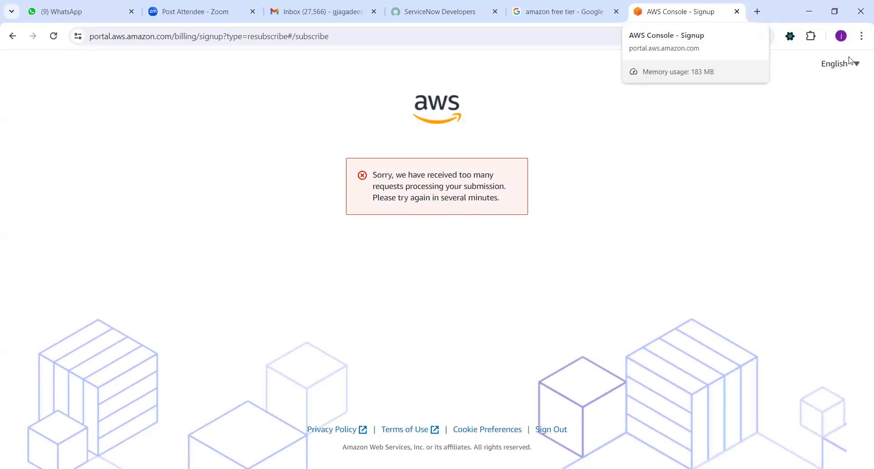
{"action": "left_click", "coordinate": [837, 9]}
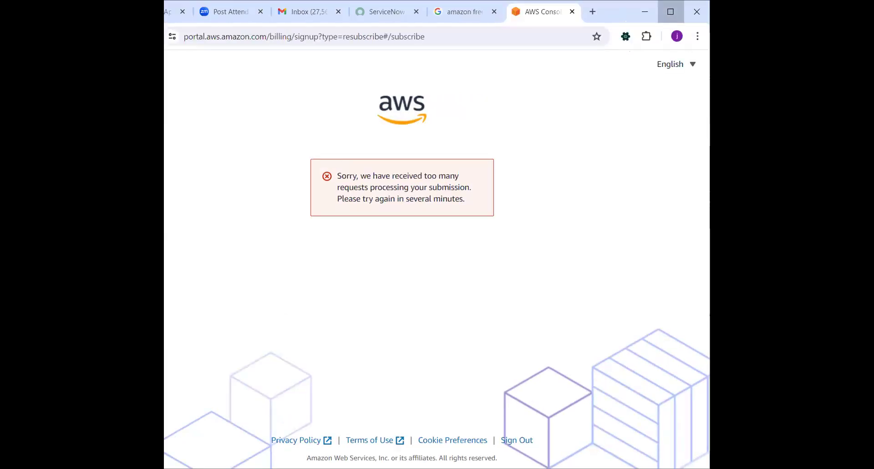
{"action": "left_click", "coordinate": [670, 14]}
{"action": "left_click", "coordinate": [573, 16]}
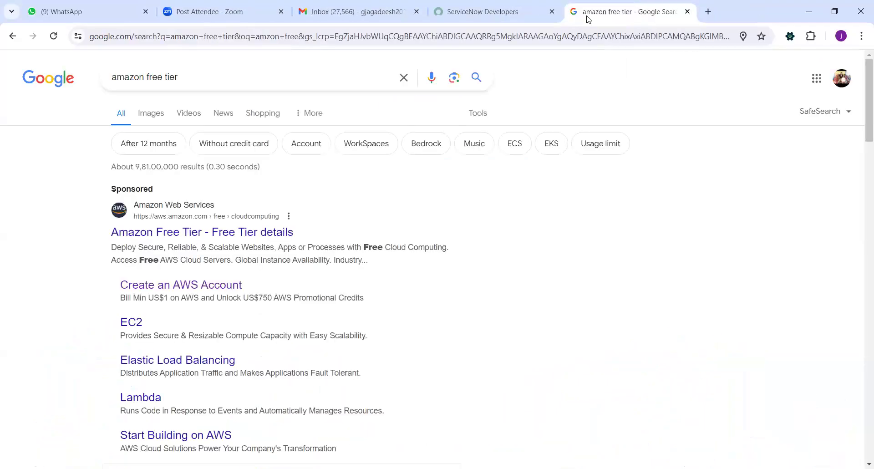
{"action": "left_click", "coordinate": [202, 286], "text": "ctrl"}
Step: From the AWS Lift page, sign in to Console Home for Europe (Stockholm)
{"action": "left_click", "coordinate": [664, 14]}
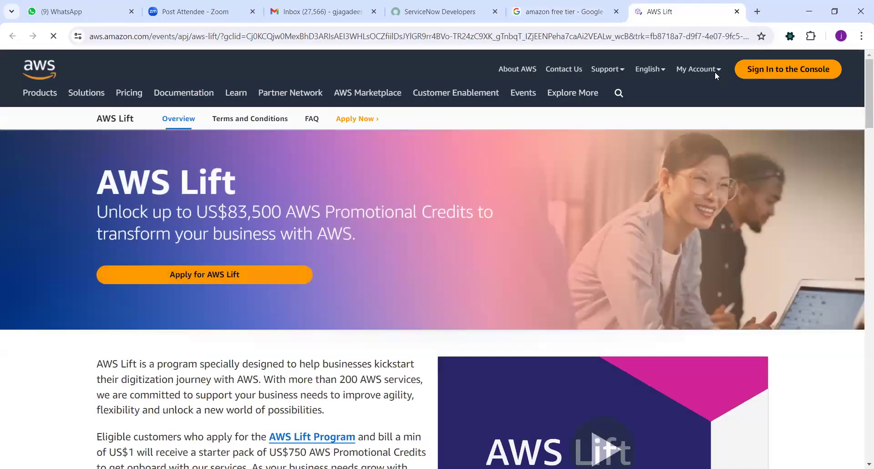
{"action": "left_click", "coordinate": [780, 77]}
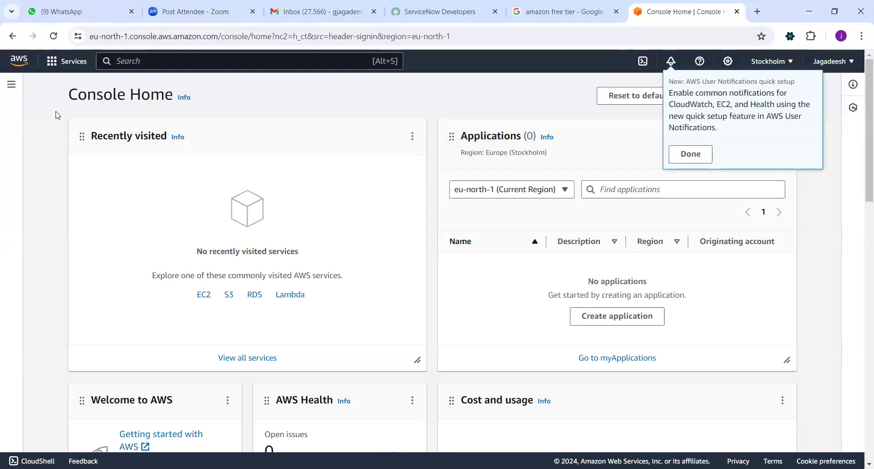
Step: Browse AWS services by category and pick EC2, landing again on the Complete sign-up page
{"action": "left_click", "coordinate": [62, 63]}
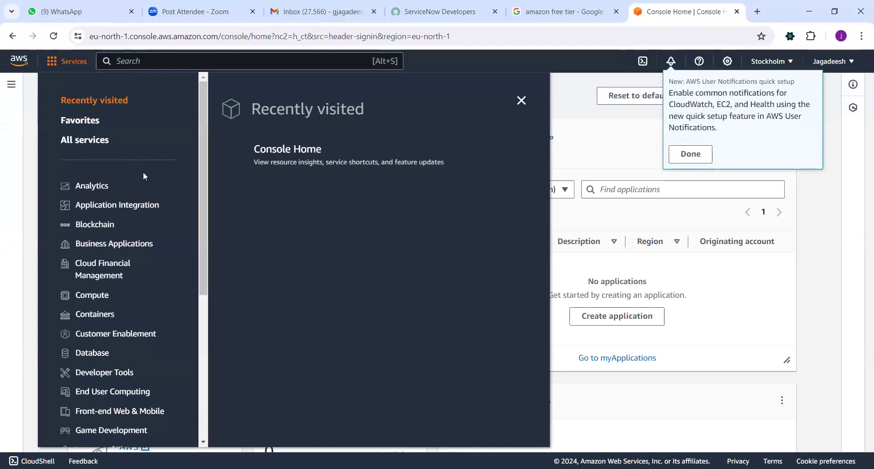
{"action": "scroll", "coordinate": [159, 231], "scroll_direction": "down", "scroll_amount": 5}
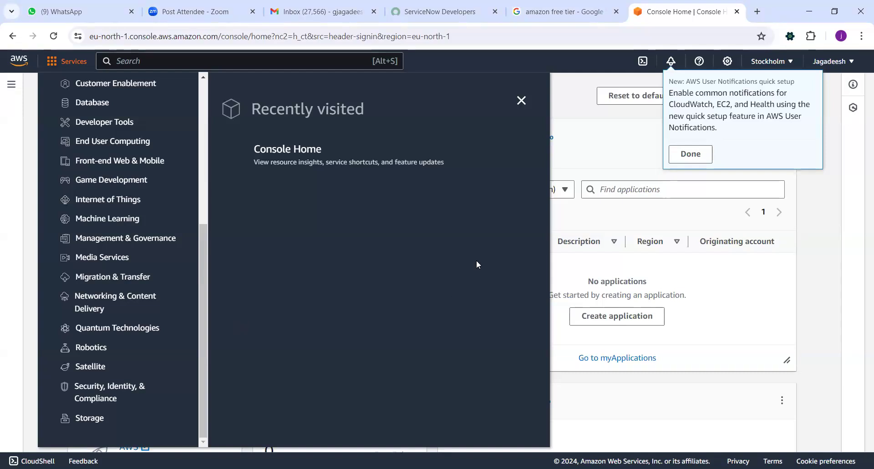
{"action": "left_click", "coordinate": [11, 86]}
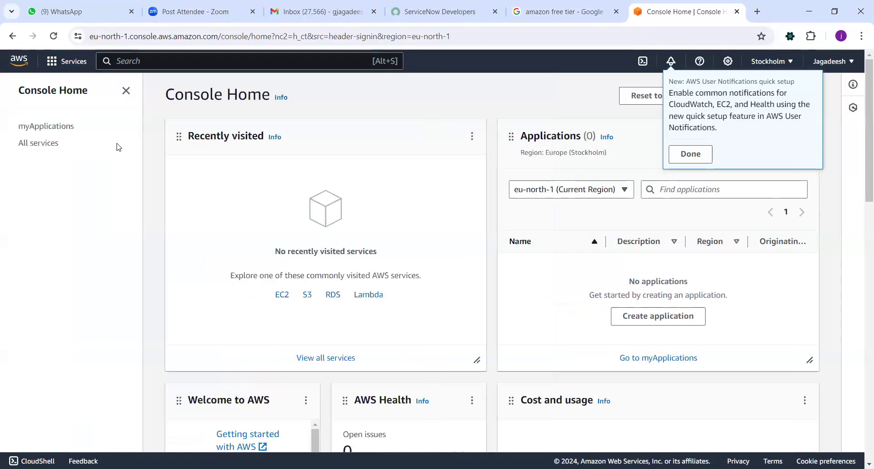
{"action": "left_click", "coordinate": [29, 144]}
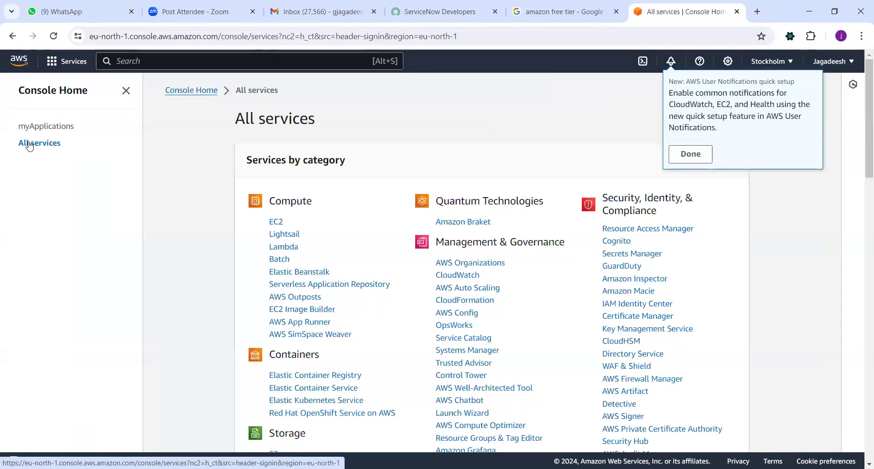
{"action": "left_click", "coordinate": [275, 222]}
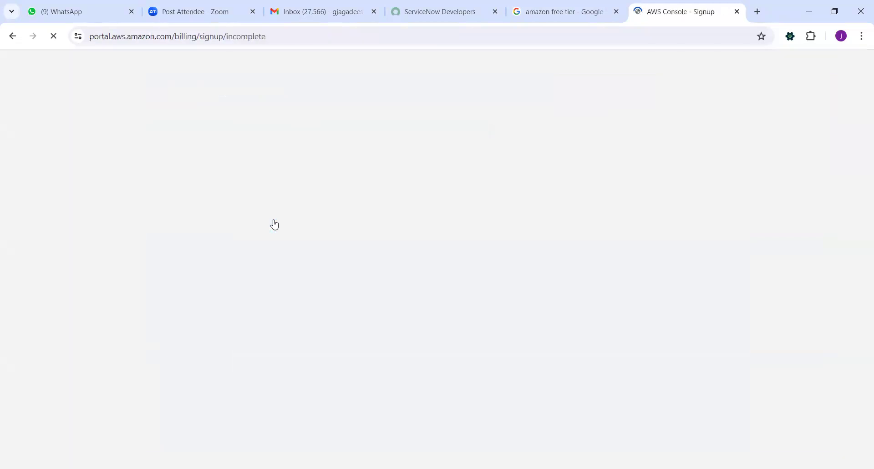
Step: Go back to Console Home, dismiss the notifications tour, and look over the AWS Health and cost widgets
{"action": "left_click", "coordinate": [11, 35]}
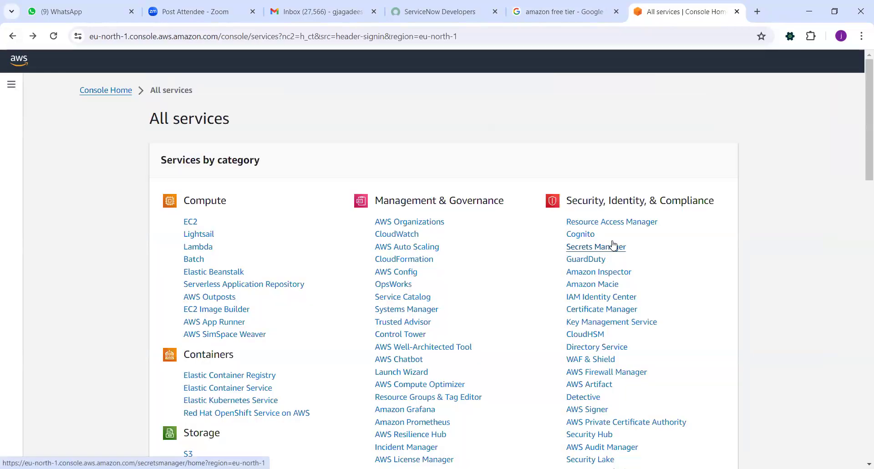
{"action": "left_click", "coordinate": [13, 37]}
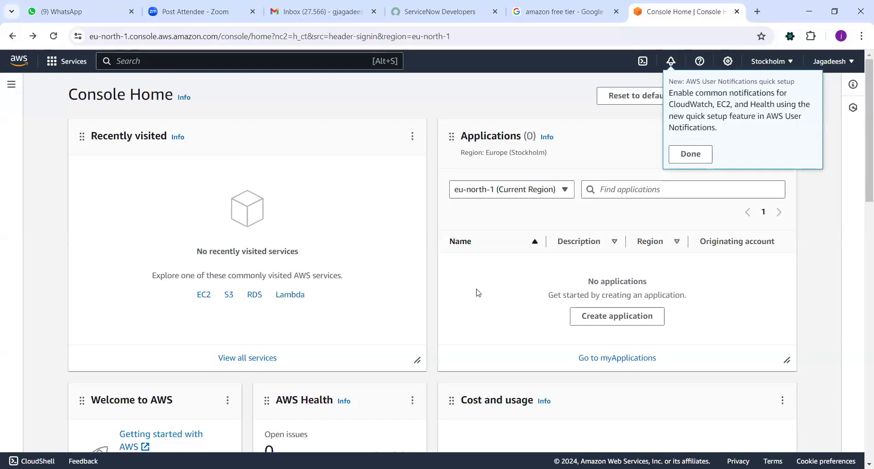
{"action": "left_click", "coordinate": [691, 155]}
{"action": "scroll", "coordinate": [861, 224], "scroll_direction": "down", "scroll_amount": 8}
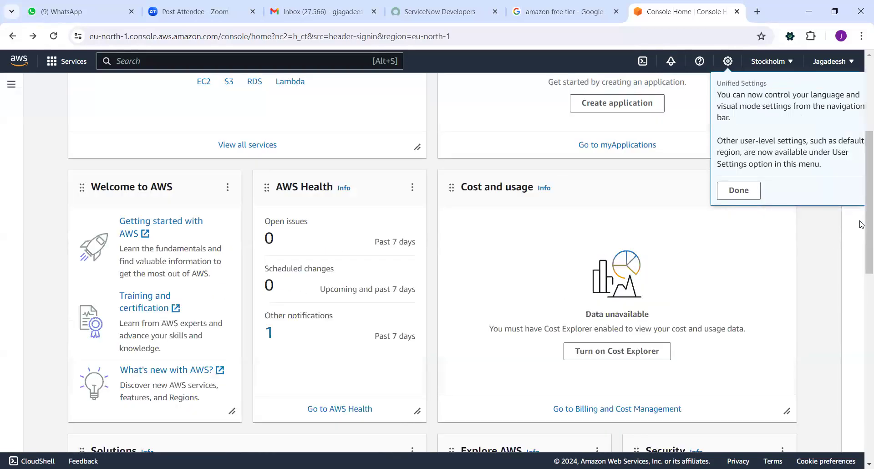
{"action": "scroll", "coordinate": [861, 224], "scroll_direction": "up", "scroll_amount": 3}
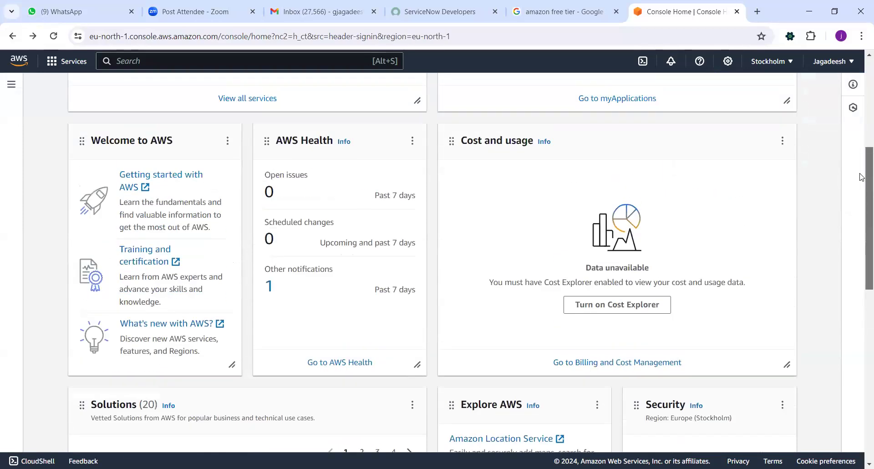
{"action": "left_click_drag", "start_coordinate": [862, 172], "coordinate": [862, 352]}
{"action": "mouse_move", "coordinate": [862, 305]}
{"action": "left_mouse_down"}
{"action": "mouse_move", "coordinate": [862, 192]}
{"action": "mouse_move", "coordinate": [862, 201]}
{"action": "left_mouse_up"}
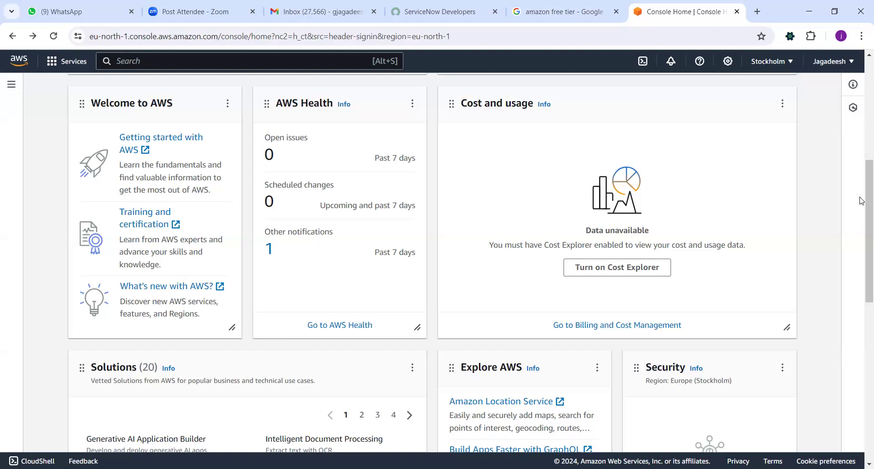
Step: Launch the developer instance in a new tab from the ServiceNow Developers page
{"action": "left_click", "coordinate": [435, 14]}
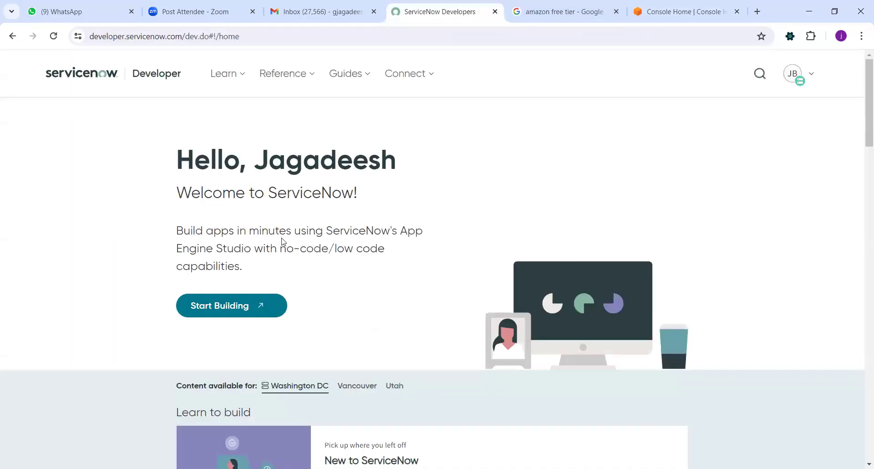
{"action": "left_click", "coordinate": [220, 308]}
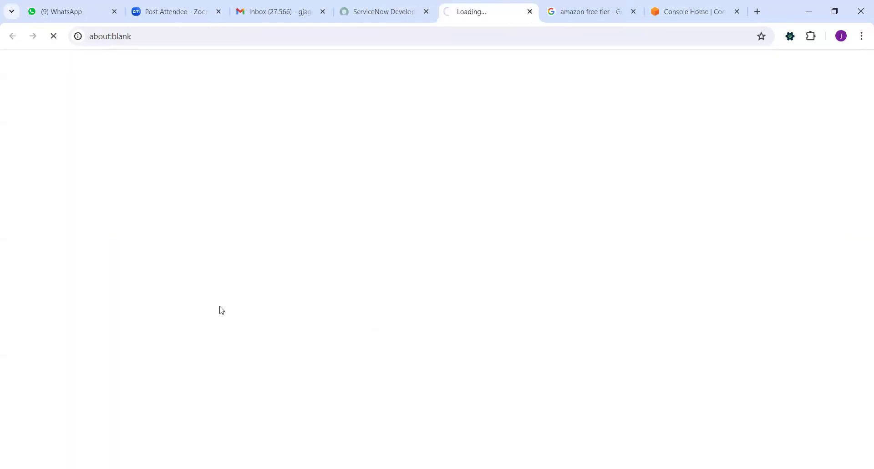
{"action": "left_click", "coordinate": [379, 17]}
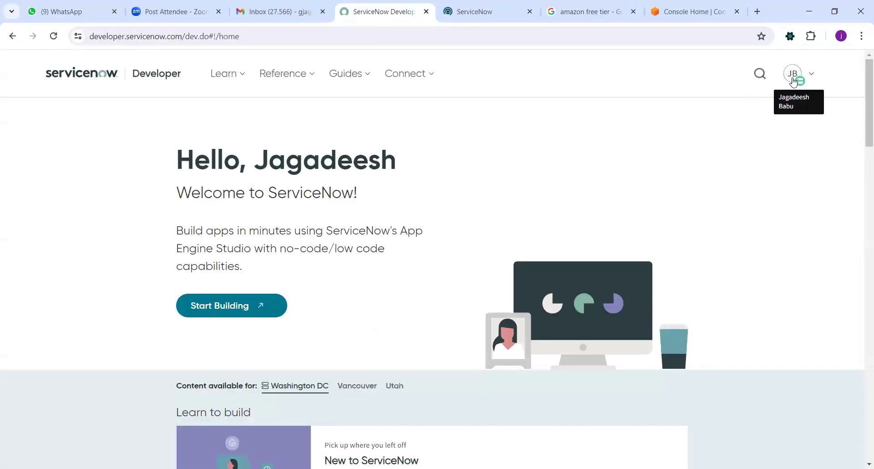
Step: Bring up Activate Plugin and review available plugins like Discovery, Event Management and Orchestration
{"action": "left_click", "coordinate": [793, 80]}
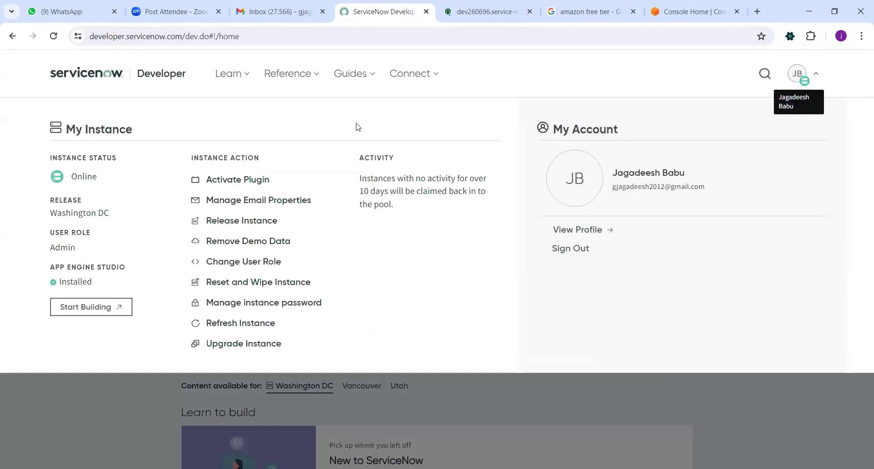
{"action": "left_click", "coordinate": [234, 181]}
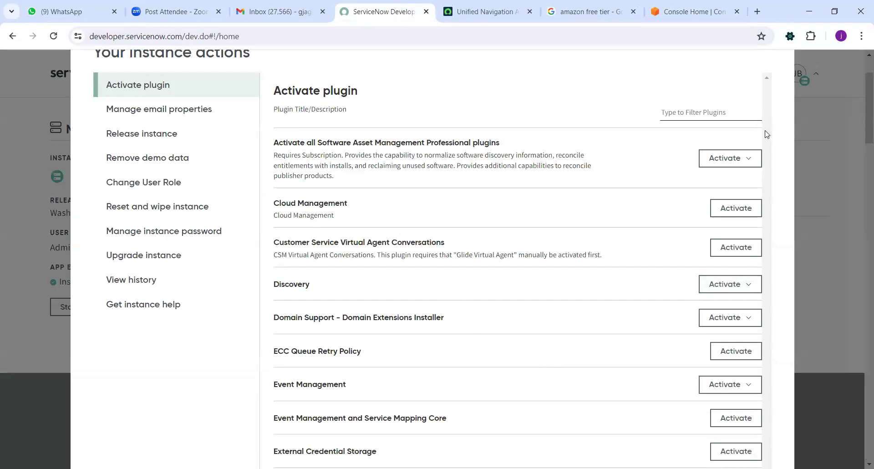
{"action": "scroll", "coordinate": [765, 135], "scroll_direction": "down", "scroll_amount": 3}
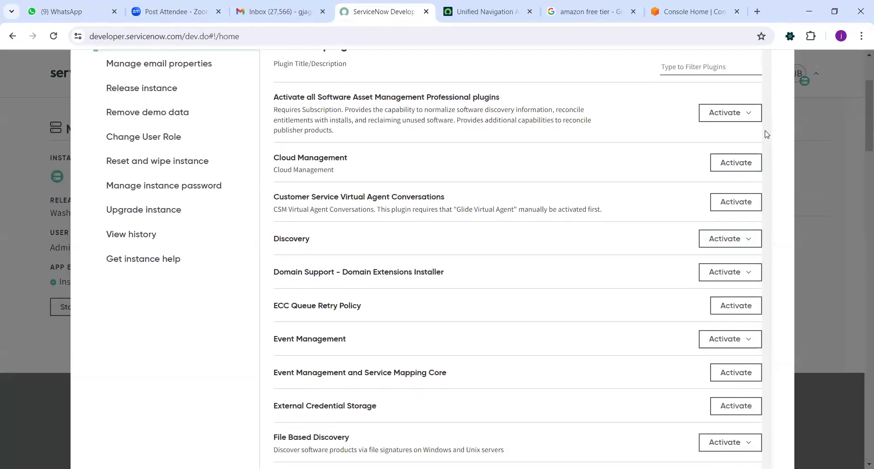
{"action": "scroll", "coordinate": [766, 135], "scroll_direction": "down", "scroll_amount": 8}
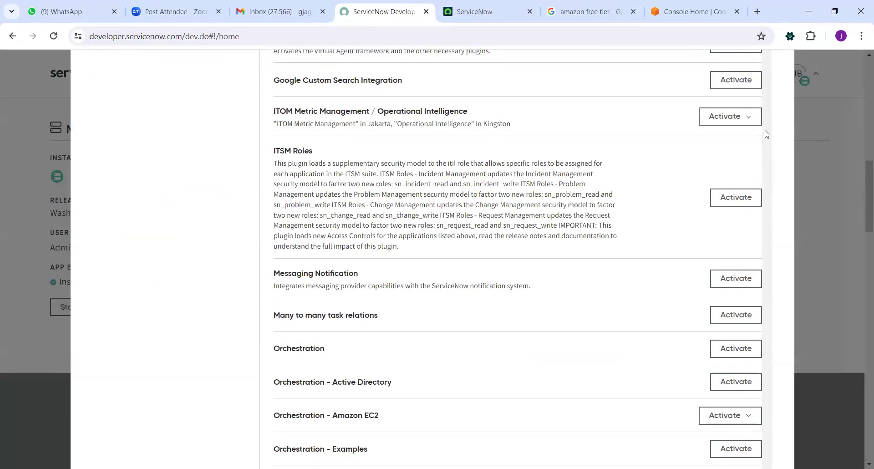
{"action": "scroll", "coordinate": [766, 135], "scroll_direction": "down", "scroll_amount": 8}
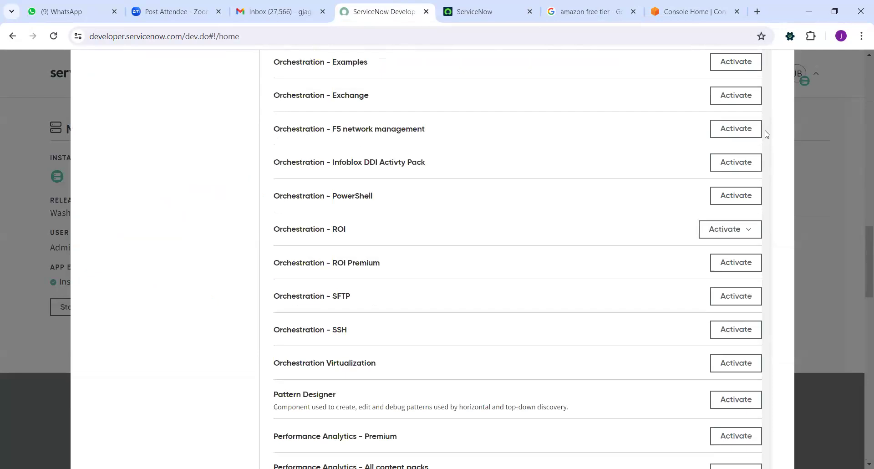
{"action": "scroll", "coordinate": [766, 134], "scroll_direction": "up", "scroll_amount": 10}
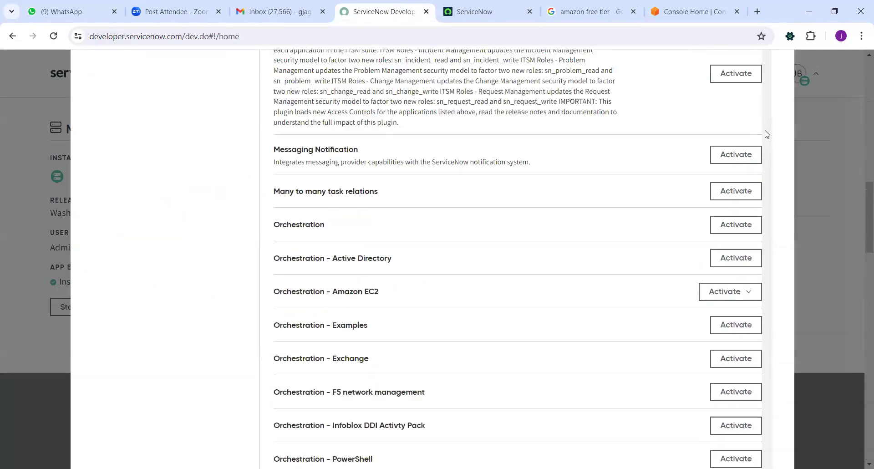
{"action": "scroll", "coordinate": [767, 134], "scroll_direction": "up", "scroll_amount": 9}
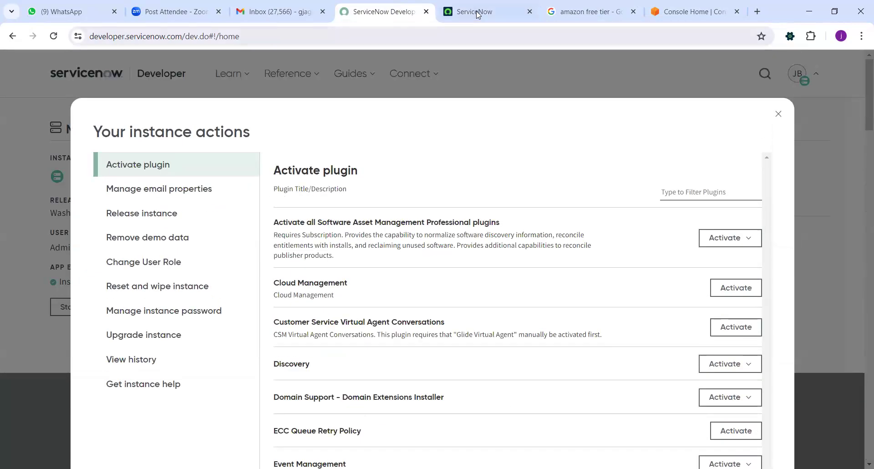
Step: In the instance, filter the navigator for 'mid server' and open MID Server > Properties
{"action": "left_click", "coordinate": [476, 10]}
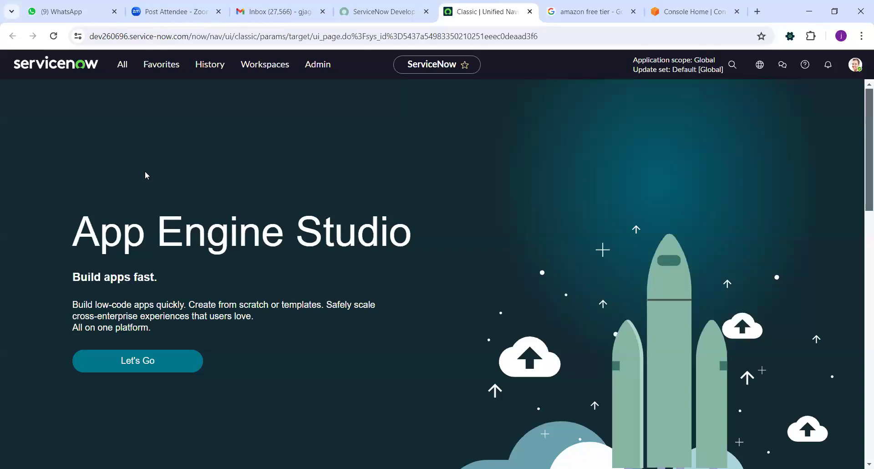
{"action": "left_click", "coordinate": [126, 67]}
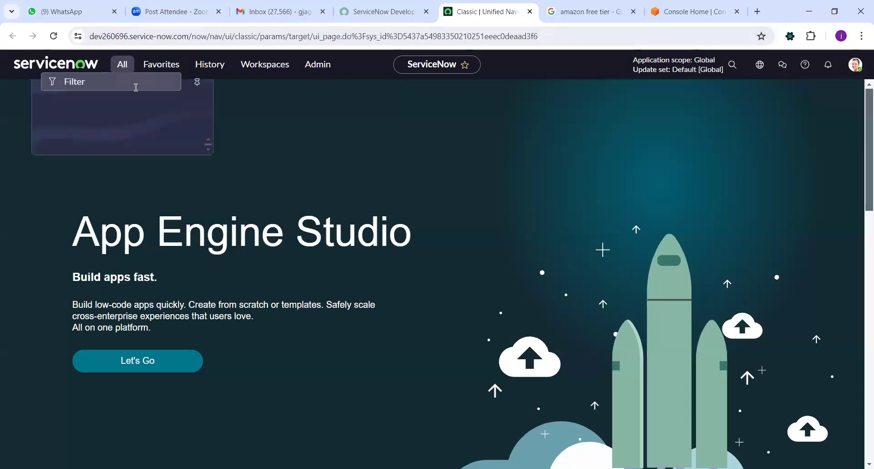
{"action": "left_click", "coordinate": [137, 94]}
{"action": "type", "text": "mi"}
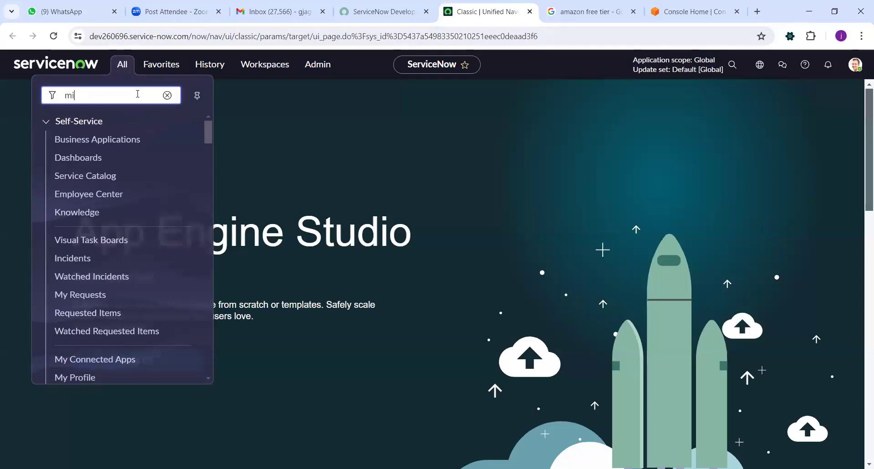
{"action": "type", "text": "d server"}
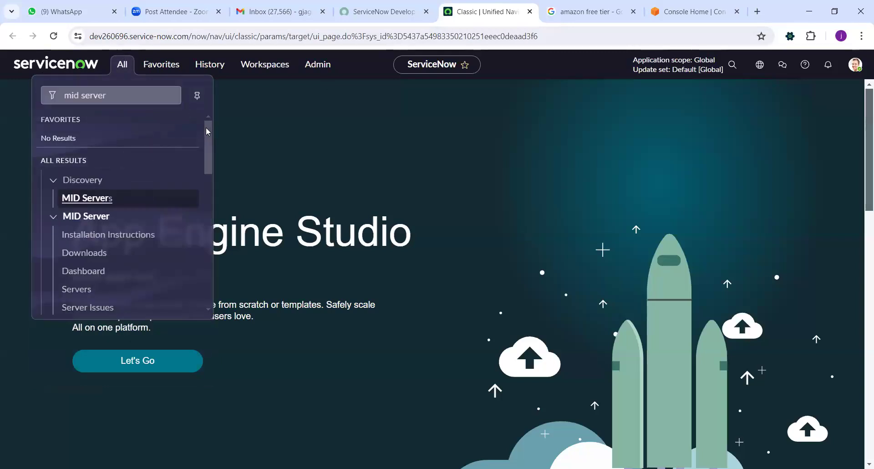
{"action": "left_click_drag", "start_coordinate": [206, 128], "coordinate": [206, 160]}
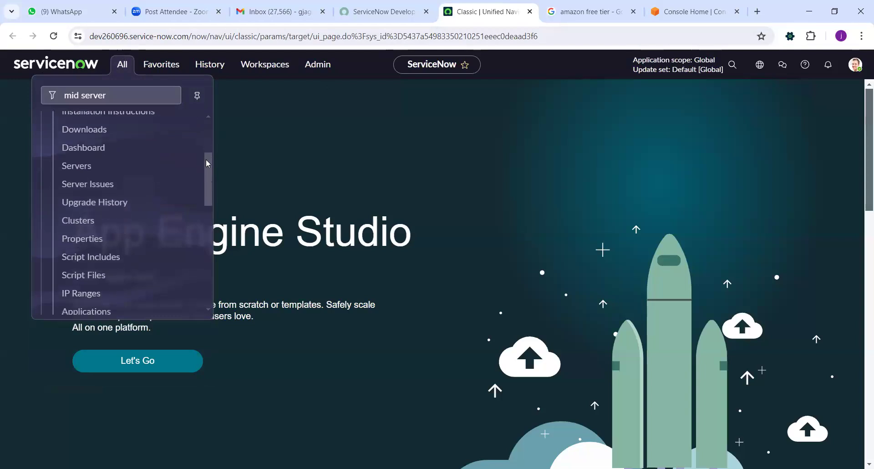
{"action": "left_click", "coordinate": [80, 240]}
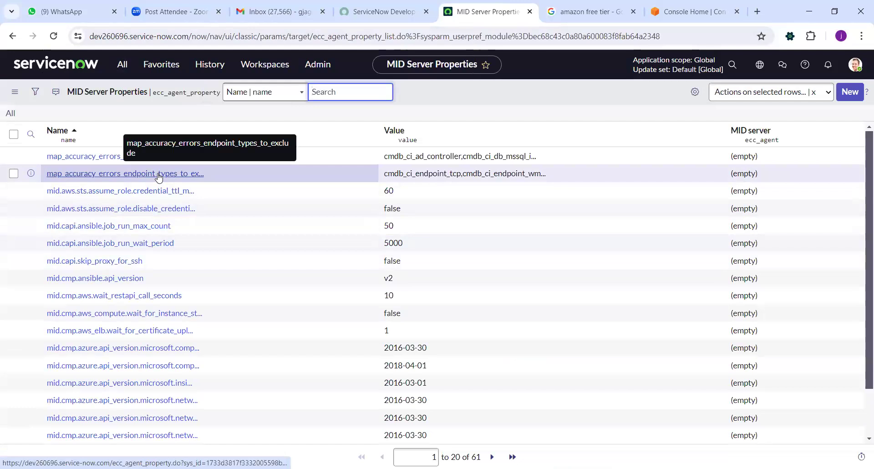
Step: Reopen the 'mid server' navigator filter and scroll back up to the MID Server modules
{"action": "left_click", "coordinate": [122, 65]}
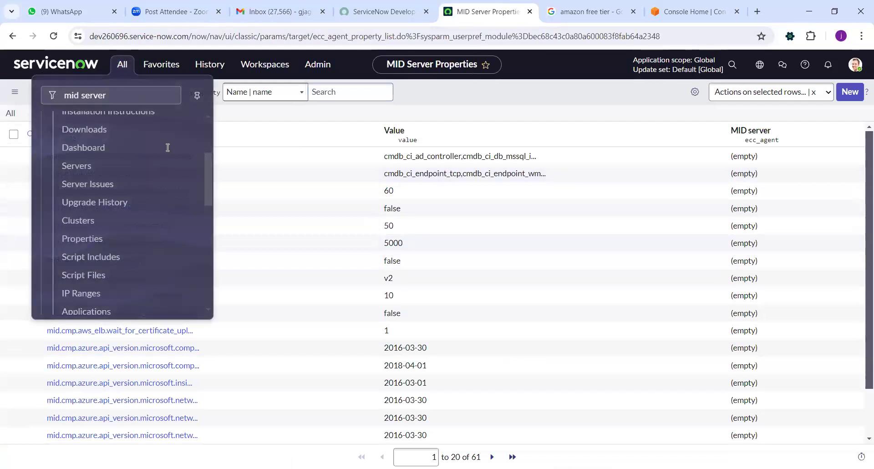
{"action": "mouse_move", "coordinate": [208, 199]}
{"action": "left_mouse_down"}
{"action": "mouse_move", "coordinate": [202, 294]}
{"action": "mouse_move", "coordinate": [199, 239]}
{"action": "mouse_move", "coordinate": [212, 207]}
{"action": "left_mouse_up"}
{"action": "left_click_drag", "start_coordinate": [211, 203], "coordinate": [217, 167]}
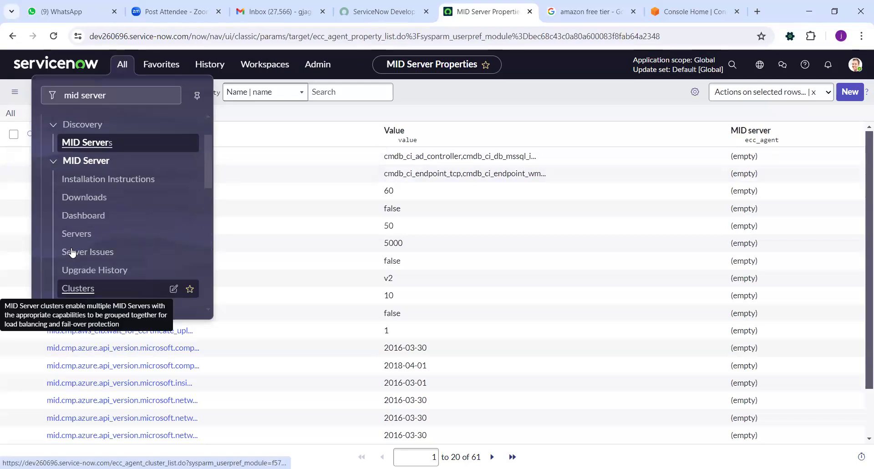
Step: Close the navigator and review the first page of MID Server properties and its list controls
{"action": "left_click", "coordinate": [183, 113]}
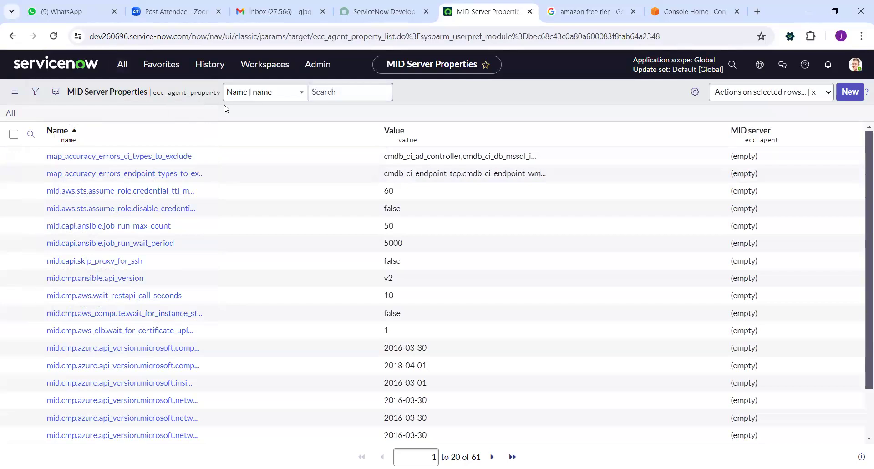
{"action": "left_click", "coordinate": [21, 92]}
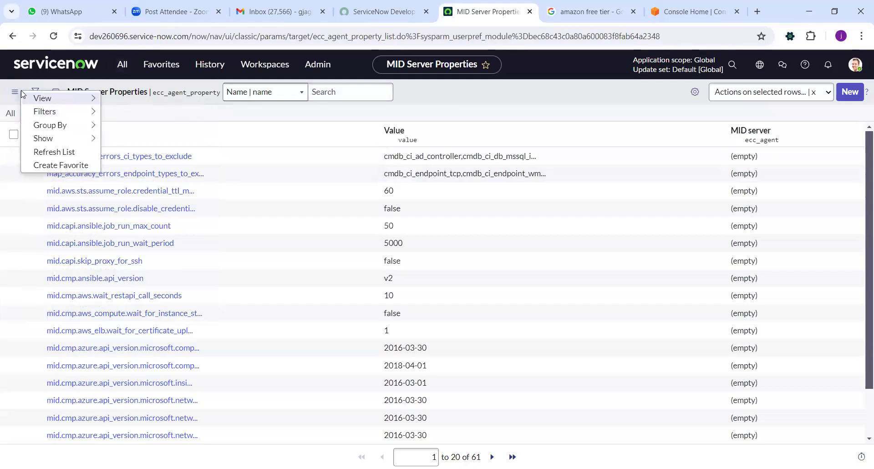
{"action": "mouse_move", "coordinate": [78, 99]}
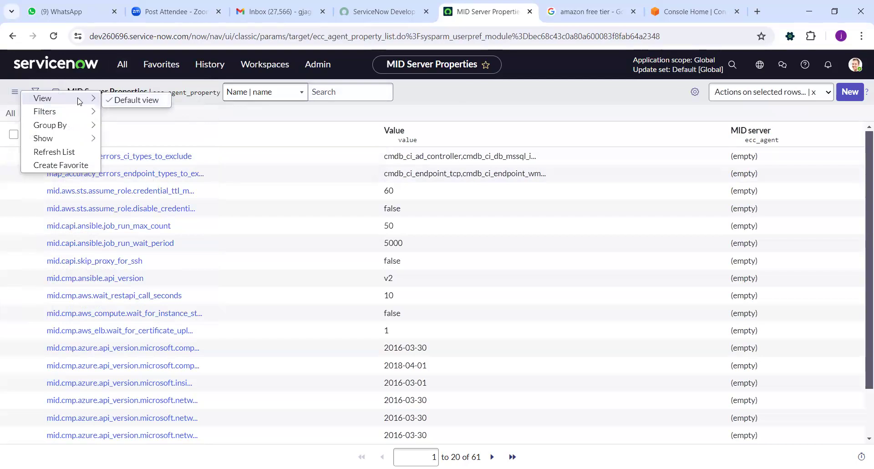
{"action": "left_click", "coordinate": [476, 107]}
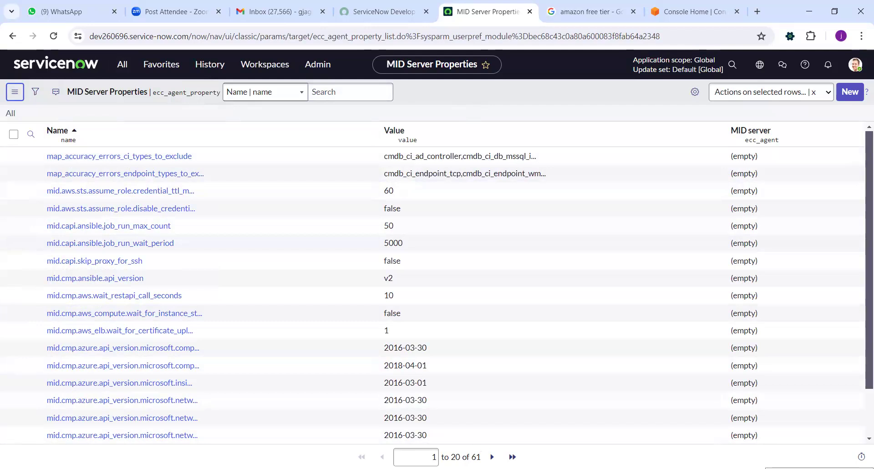
{"action": "scroll", "coordinate": [861, 327], "scroll_direction": "down", "scroll_amount": 1}
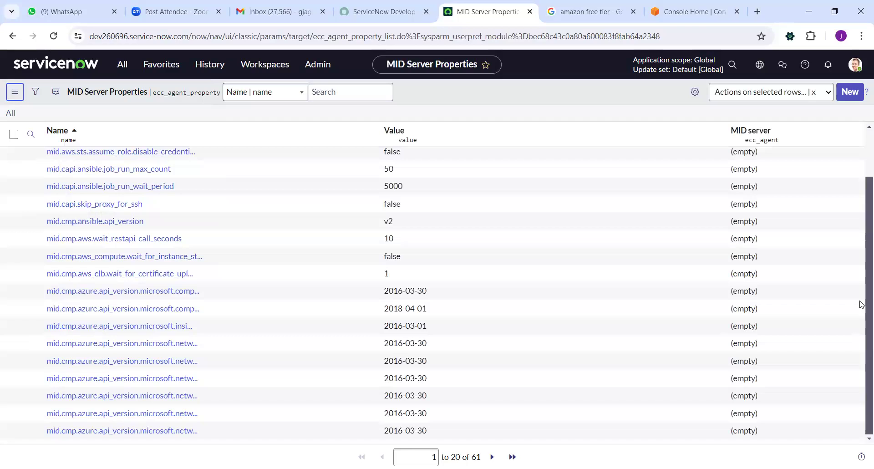
{"action": "scroll", "coordinate": [861, 191], "scroll_direction": "up", "scroll_amount": 1}
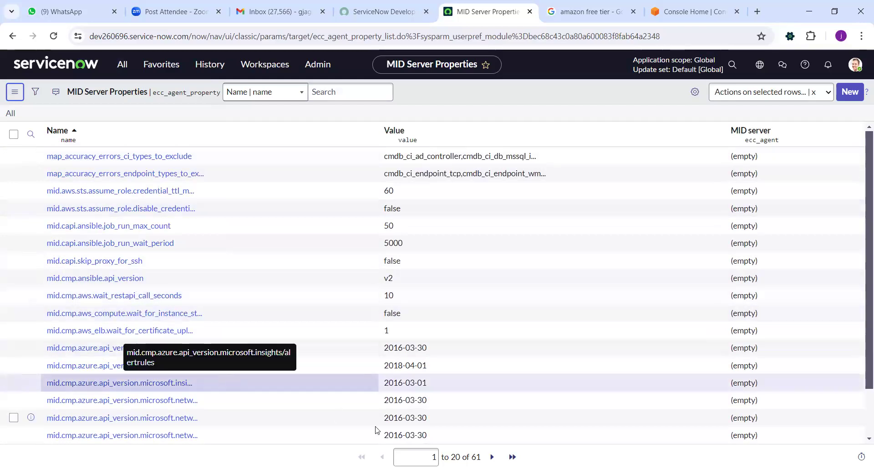
Step: Page to records 41–60 of 61, reviewing entries such as mid.nmap.version 7.94
{"action": "left_click", "coordinate": [491, 456]}
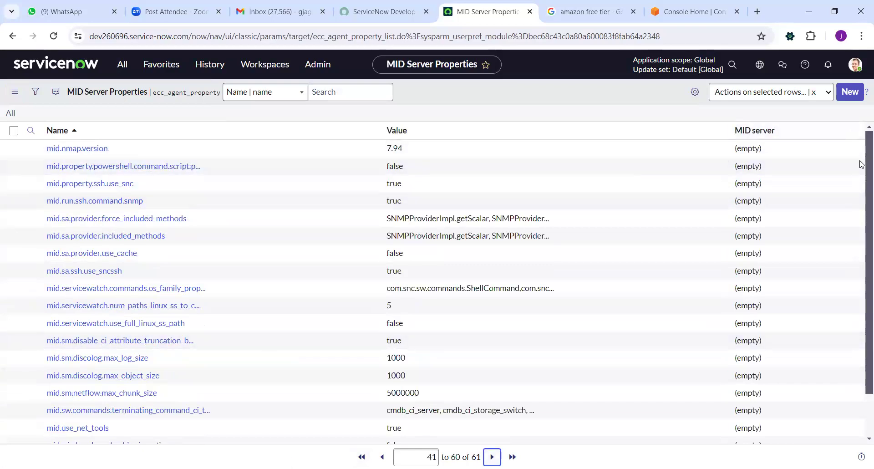
{"action": "scroll", "coordinate": [861, 235], "scroll_direction": "down", "scroll_amount": 2}
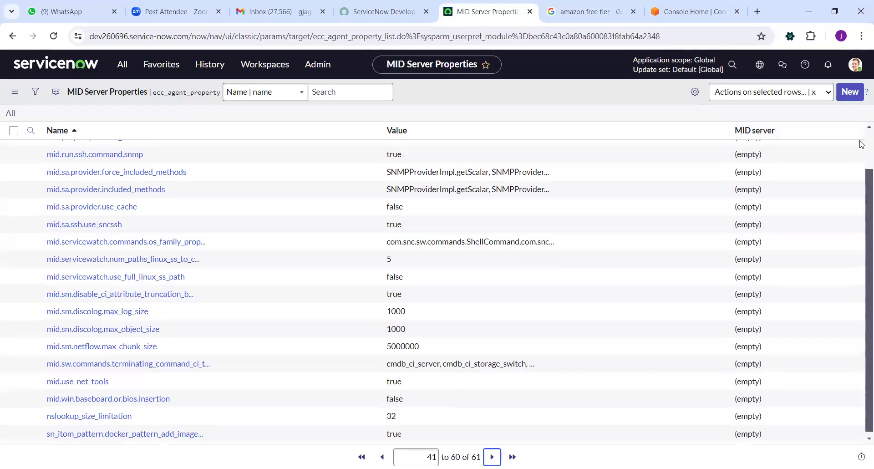
{"action": "scroll", "coordinate": [861, 144], "scroll_direction": "up", "scroll_amount": 1}
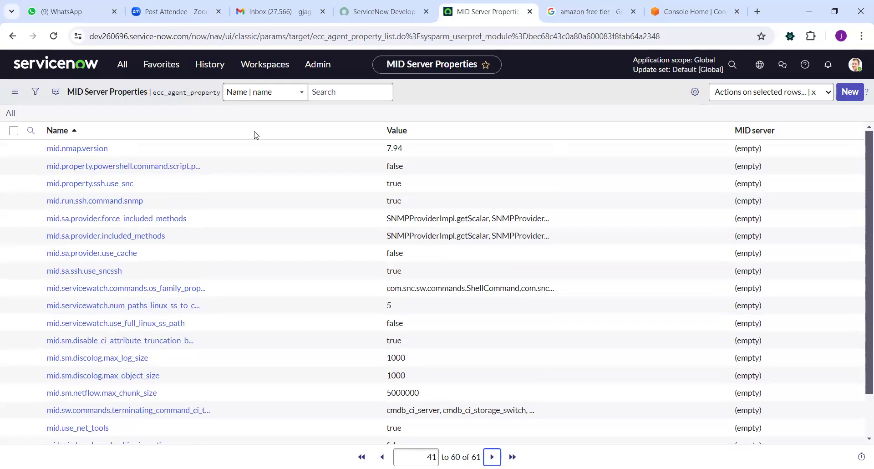
{"action": "left_click", "coordinate": [121, 66]}
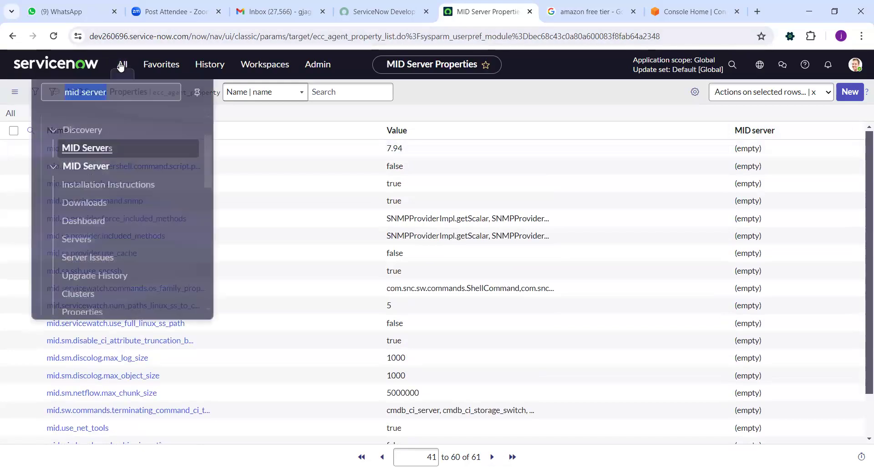
Step: Filter the navigator for 'credenti' and open Discovery > Credentials, showing five credential records
{"action": "left_click", "coordinate": [135, 94]}
{"action": "key", "text": "BackSpace"}
{"action": "key", "text": "BackSpace"}
{"action": "key", "text": "BackSpace"}
{"action": "key", "text": "BackSpace"}
{"action": "key", "text": "BackSpace"}
{"action": "key", "text": "BackSpace"}
{"action": "key", "text": "BackSpace"}
{"action": "key", "text": "BackSpace"}
{"action": "key", "text": "BackSpace"}
{"action": "key", "text": "BackSpace"}
{"action": "type", "text": "credentai"}
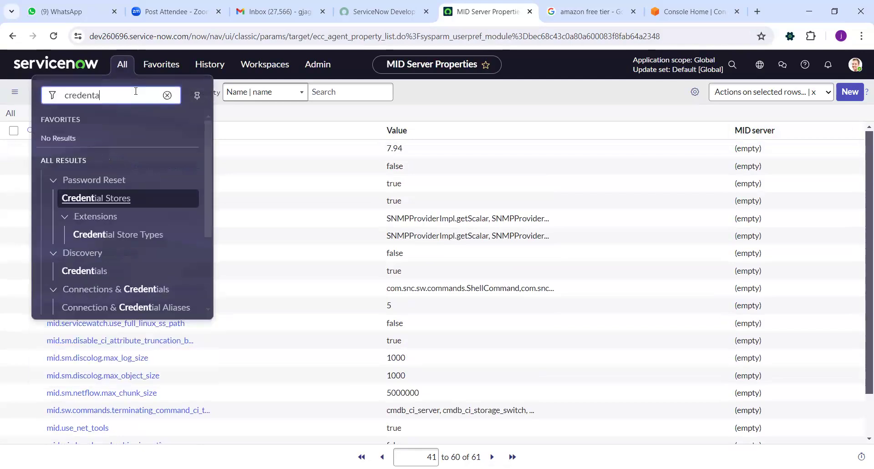
{"action": "key", "text": "BackSpace"}
{"action": "key", "text": "BackSpace"}
{"action": "type", "text": "i"}
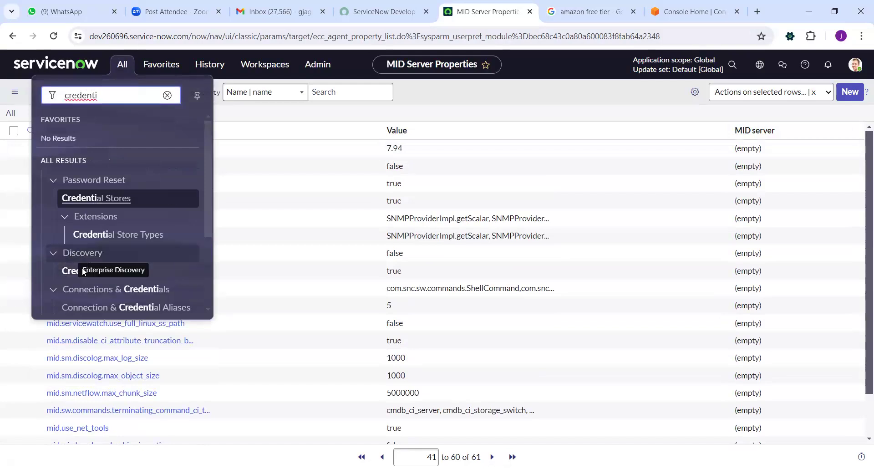
{"action": "left_click", "coordinate": [71, 270]}
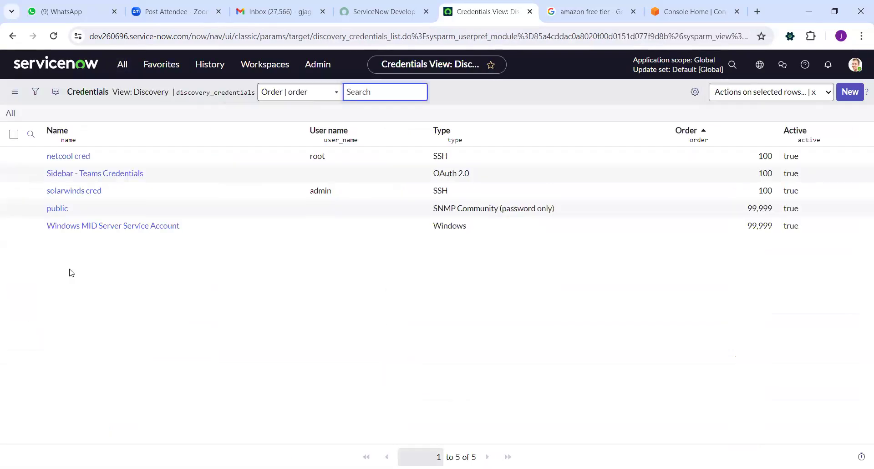
{"action": "left_click", "coordinate": [434, 157]}
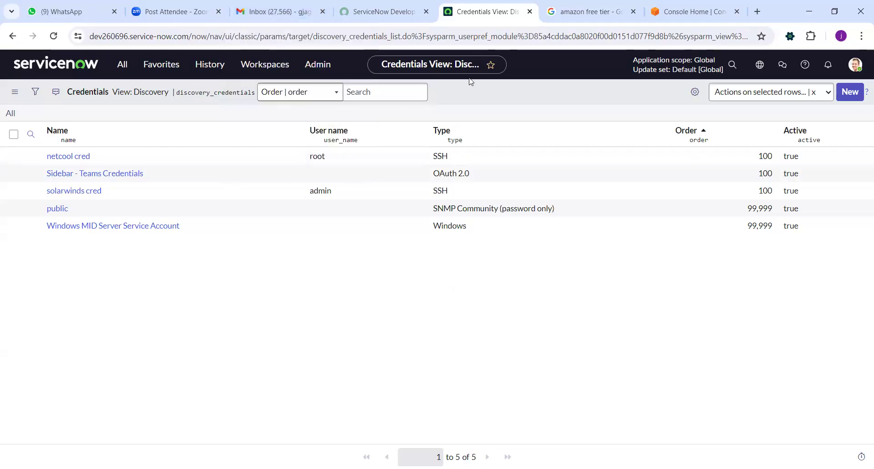
{"action": "left_click", "coordinate": [441, 226]}
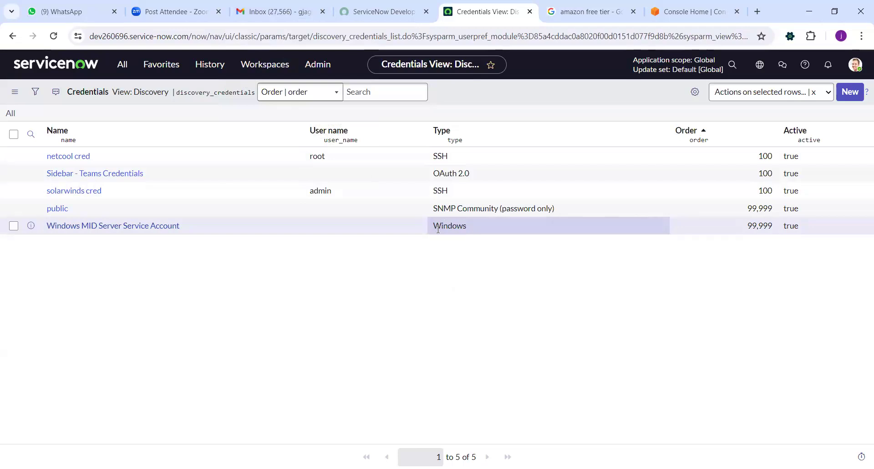
{"action": "left_click", "coordinate": [444, 278]}
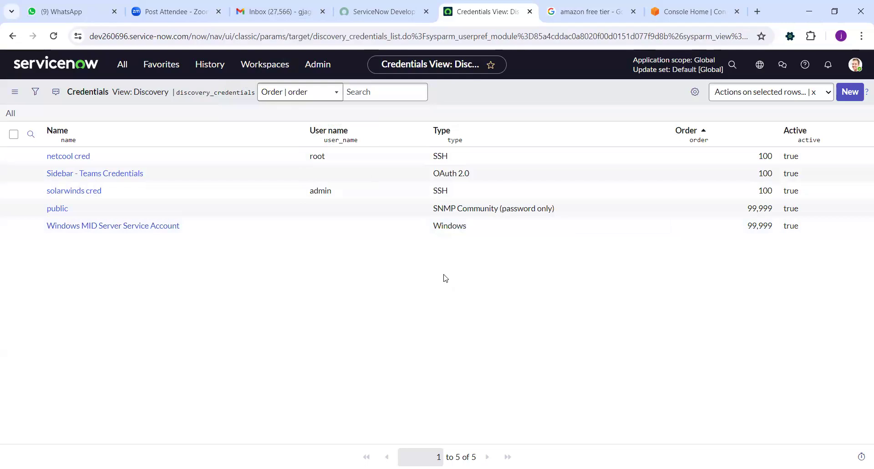
{"action": "left_click", "coordinate": [454, 226]}
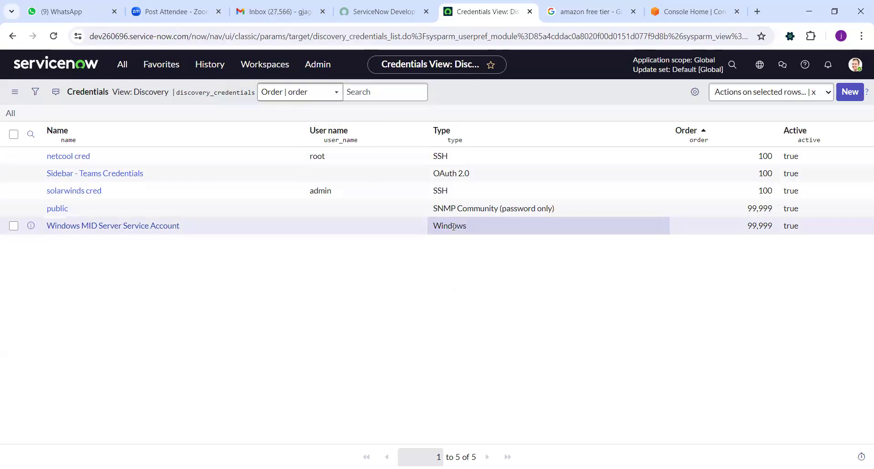
{"action": "left_click", "coordinate": [156, 226]}
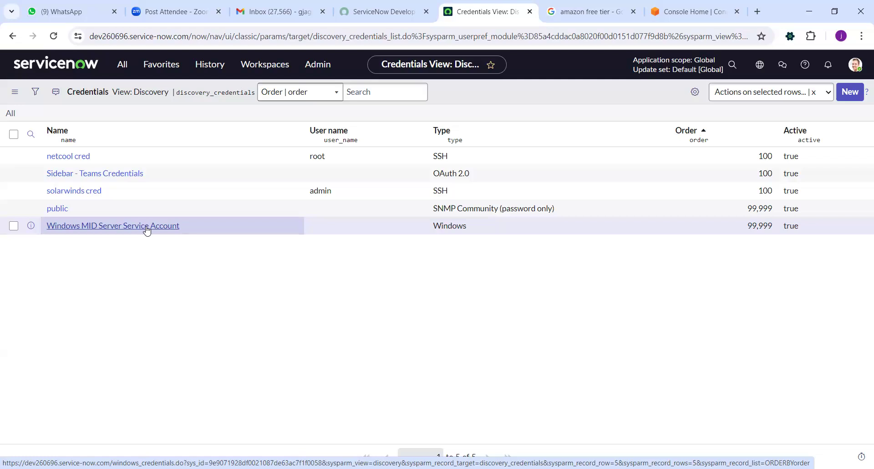
Step: Filter the navigator for 'plugin' and open System Definition > Plugins, listing 825 store applications
{"action": "left_click", "coordinate": [129, 71]}
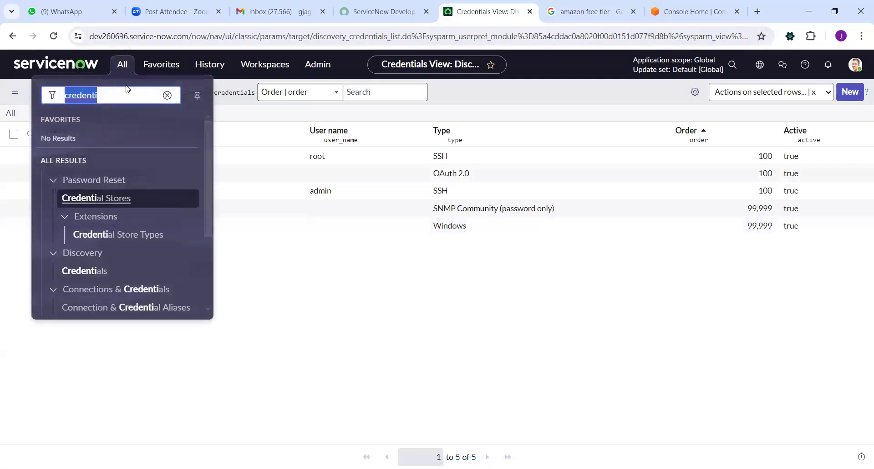
{"action": "type", "text": "plugin"}
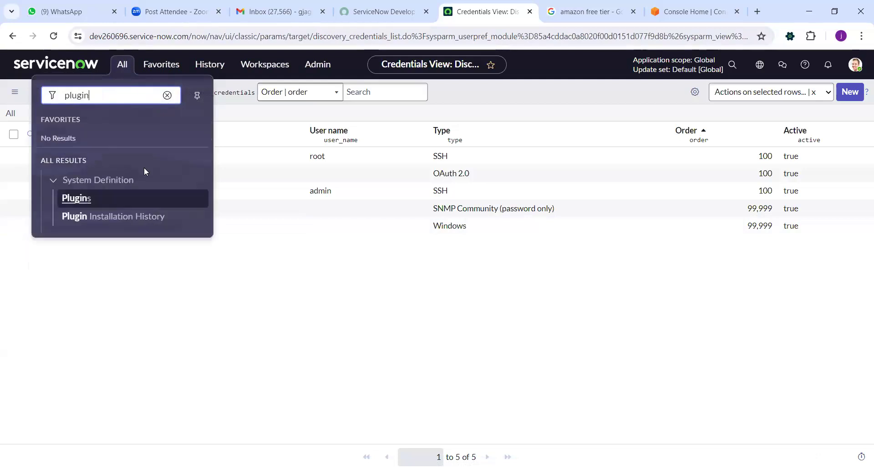
{"action": "left_click", "coordinate": [78, 199]}
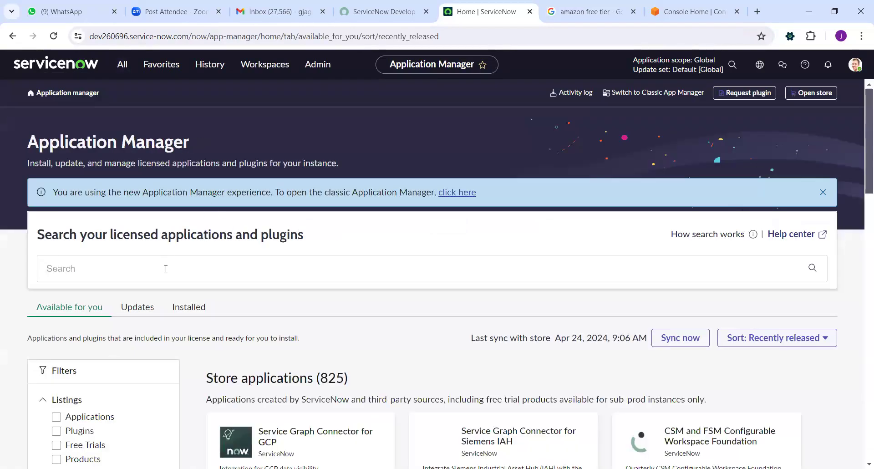
Step: Search the Application Manager plugins for 'nmap'
{"action": "type", "text": "nmapp"}
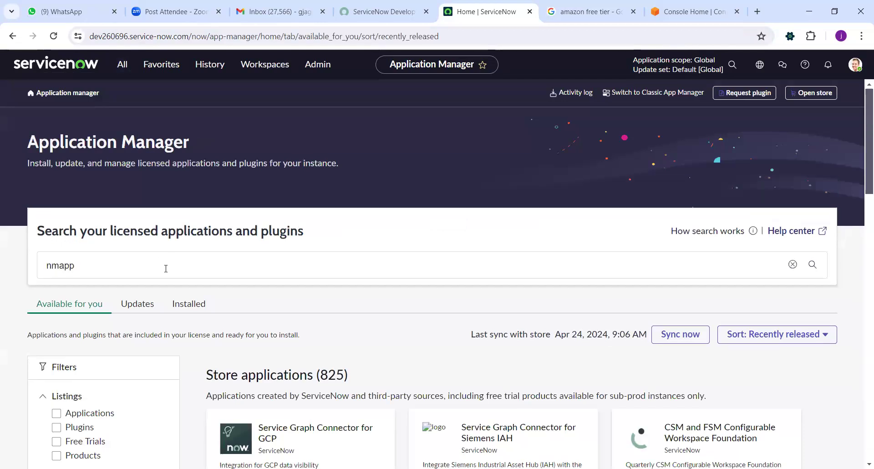
{"action": "key", "text": "BackSpace"}
{"action": "key", "text": "Return"}
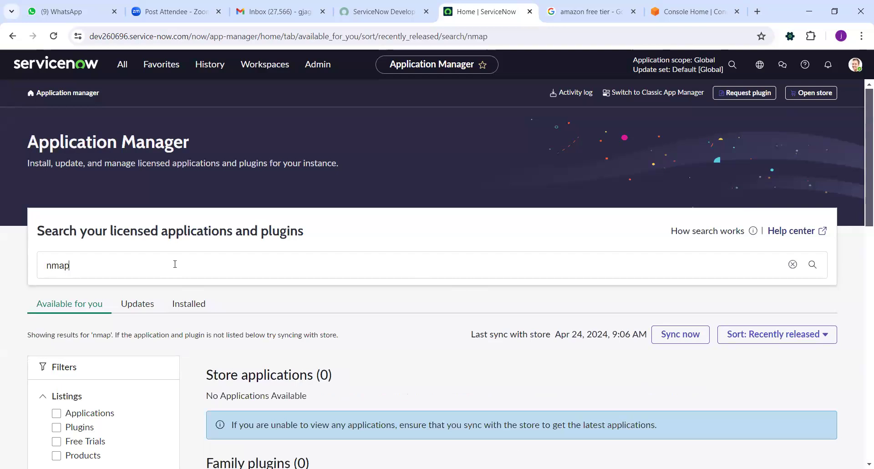
Step: Search plugins with the wildcard '*map' and browse the six family plugins, including Service Mapping
{"action": "key", "text": "BackSpace"}
{"action": "key", "text": "BackSpace"}
{"action": "key", "text": "BackSpace"}
{"action": "key", "text": "BackSpace"}
{"action": "type", "text": "*map"}
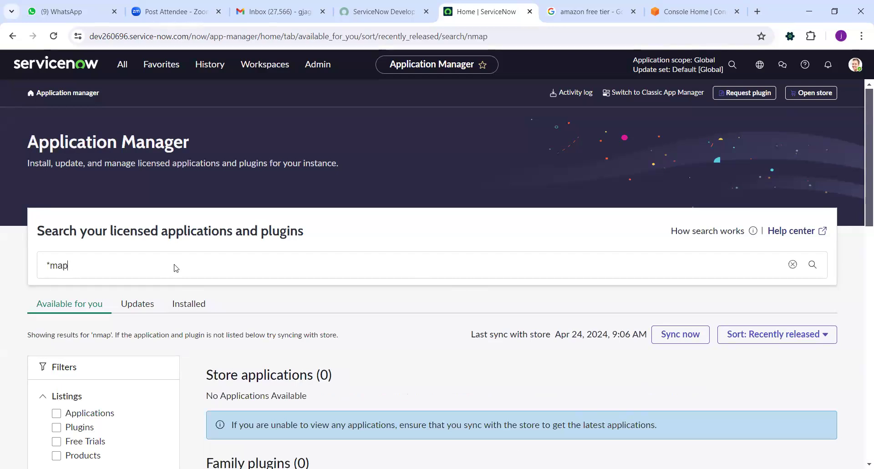
{"action": "key", "text": "Return"}
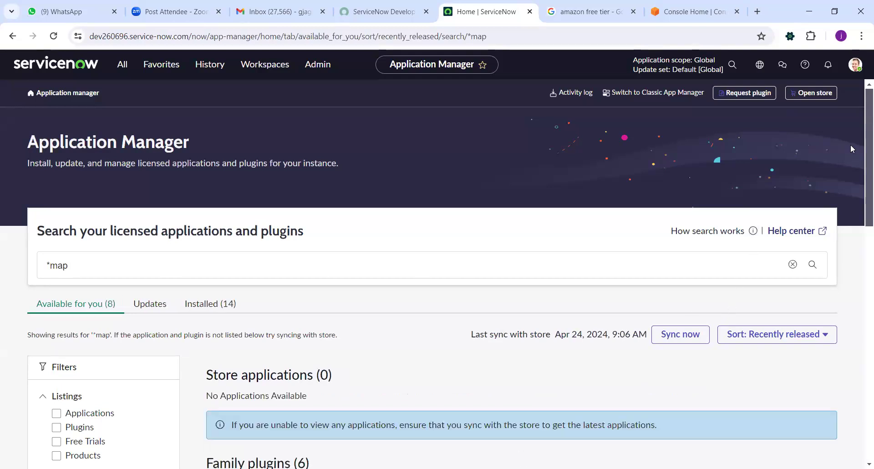
{"action": "scroll", "coordinate": [860, 189], "scroll_direction": "down", "scroll_amount": 2}
{"action": "scroll", "coordinate": [861, 189], "scroll_direction": "down", "scroll_amount": 5}
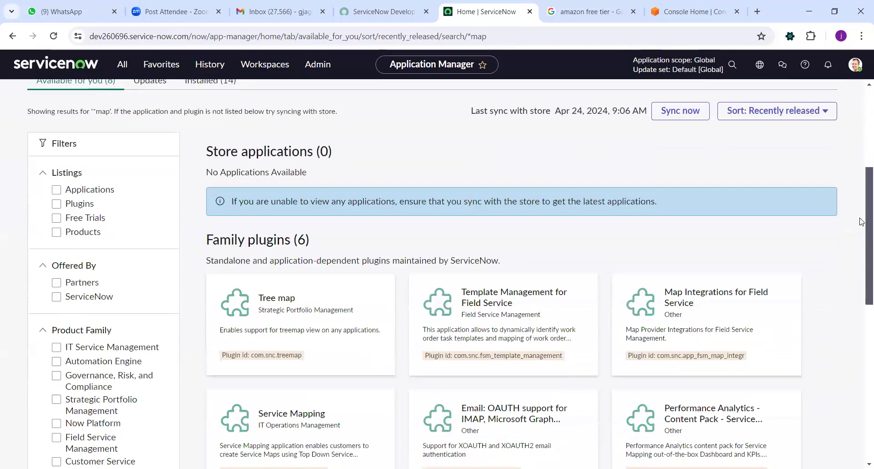
{"action": "scroll", "coordinate": [861, 255], "scroll_direction": "down", "scroll_amount": 4}
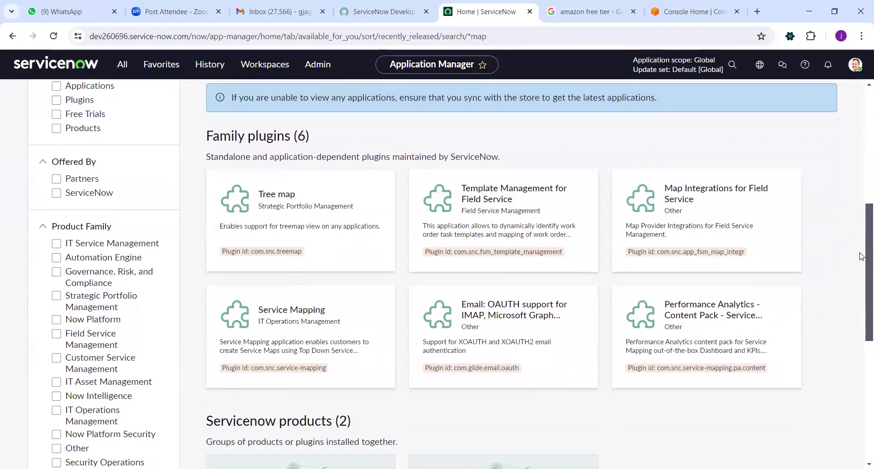
{"action": "scroll", "coordinate": [861, 294], "scroll_direction": "down", "scroll_amount": 1}
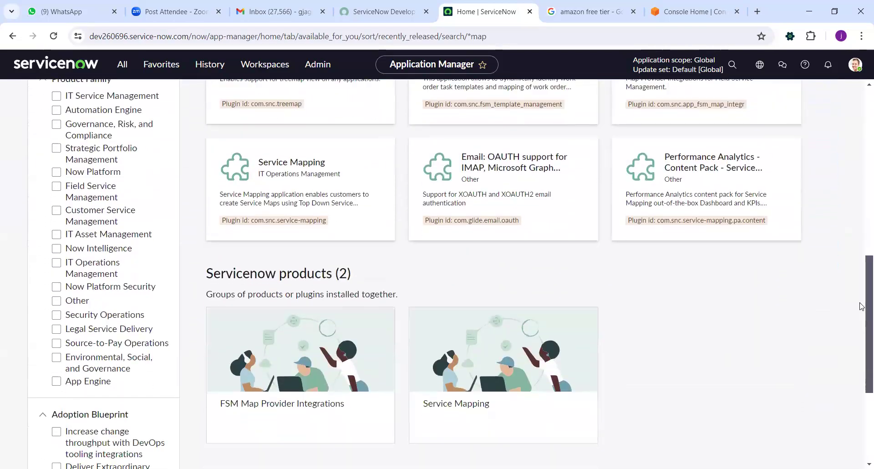
{"action": "scroll", "coordinate": [861, 296], "scroll_direction": "up", "scroll_amount": 2}
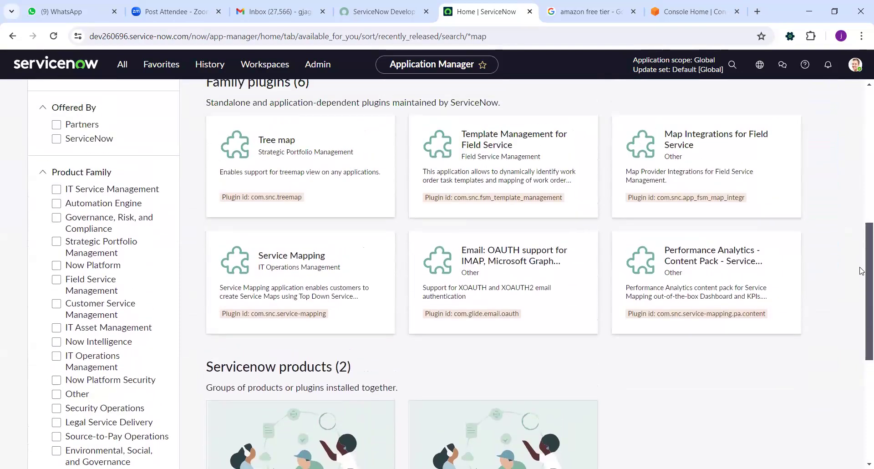
{"action": "scroll", "coordinate": [862, 271], "scroll_direction": "up", "scroll_amount": 3}
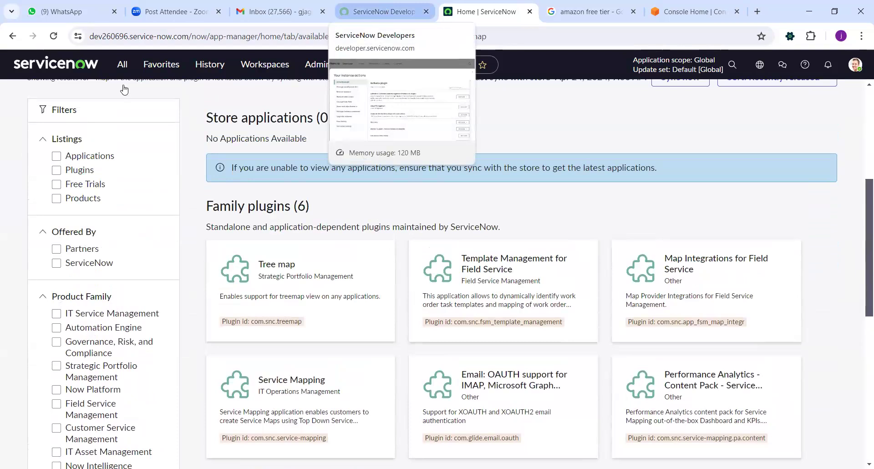
Step: Replace the navigator's 'plugin' filter with 'mid server' to list Installation Instructions, Downloads and Servers
{"action": "left_click", "coordinate": [120, 67]}
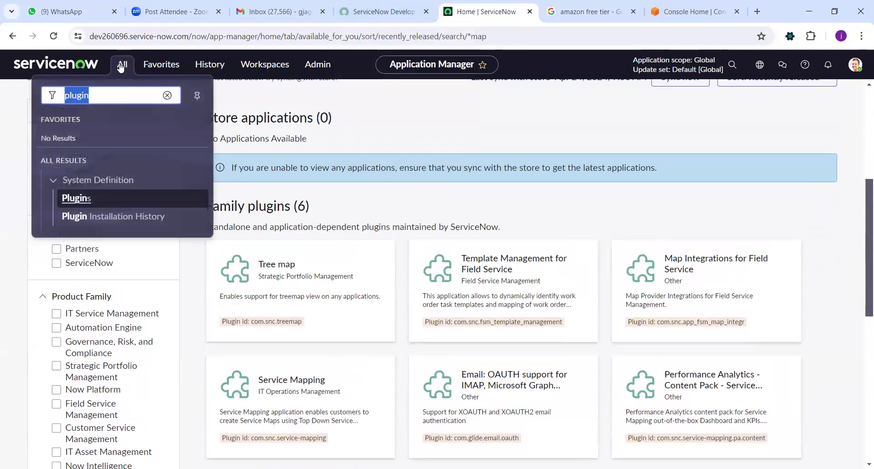
{"action": "left_click", "coordinate": [127, 100]}
{"action": "key", "text": "BackSpace"}
{"action": "key", "text": "BackSpace"}
{"action": "key", "text": "BackSpace"}
{"action": "key", "text": "BackSpace"}
{"action": "key", "text": "BackSpace"}
{"action": "key", "text": "BackSpace"}
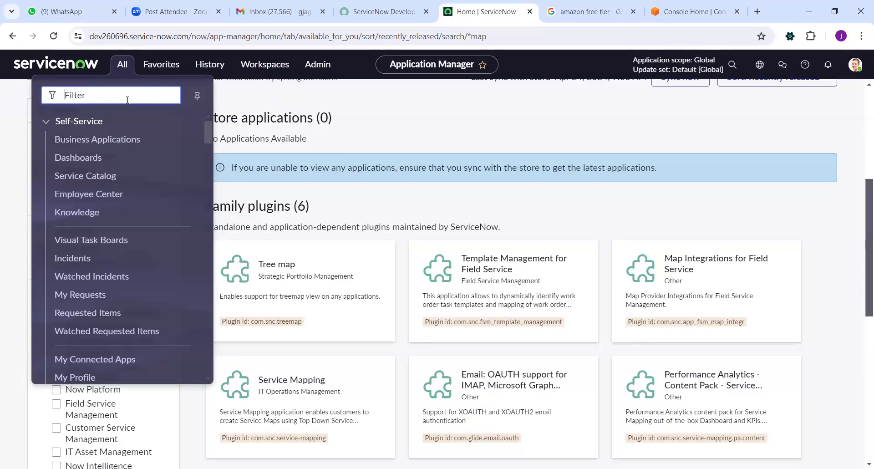
{"action": "type", "text": "mid server"}
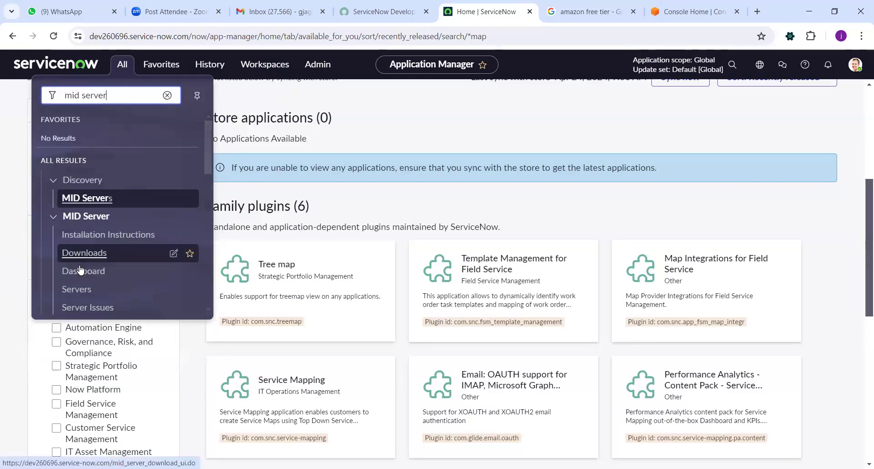
Step: Open the SNC MID Server record from Discovery's MID Servers list and review its Down status and related links
{"action": "left_click", "coordinate": [75, 291]}
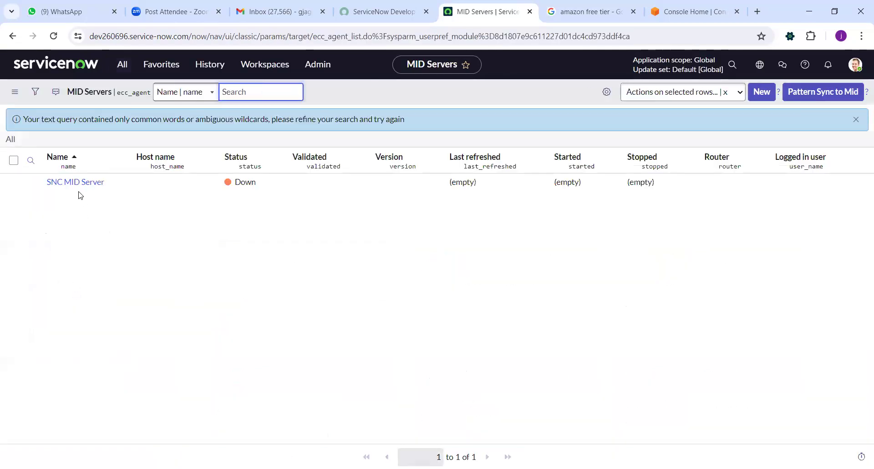
{"action": "left_click", "coordinate": [76, 183]}
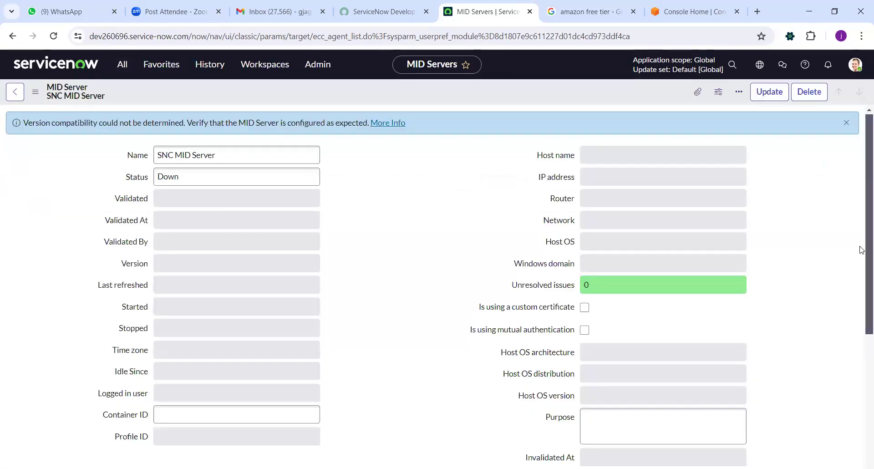
{"action": "scroll", "coordinate": [860, 319], "scroll_direction": "down", "scroll_amount": 10}
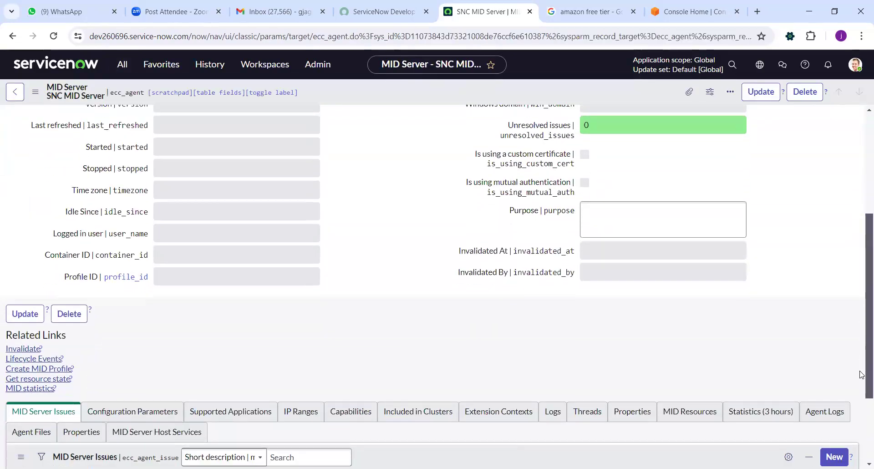
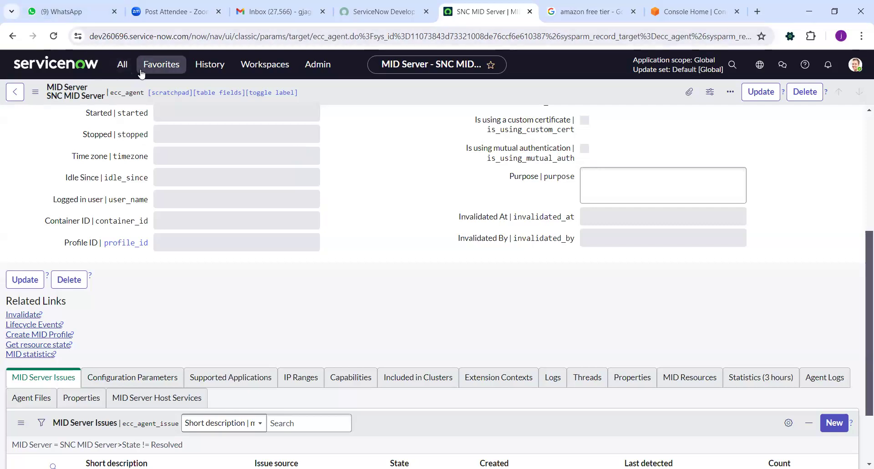
Step: Replace the navigator's 'mid server' filter with 'identifier' and open Configuration > CI Identifiers
{"action": "left_click", "coordinate": [124, 69]}
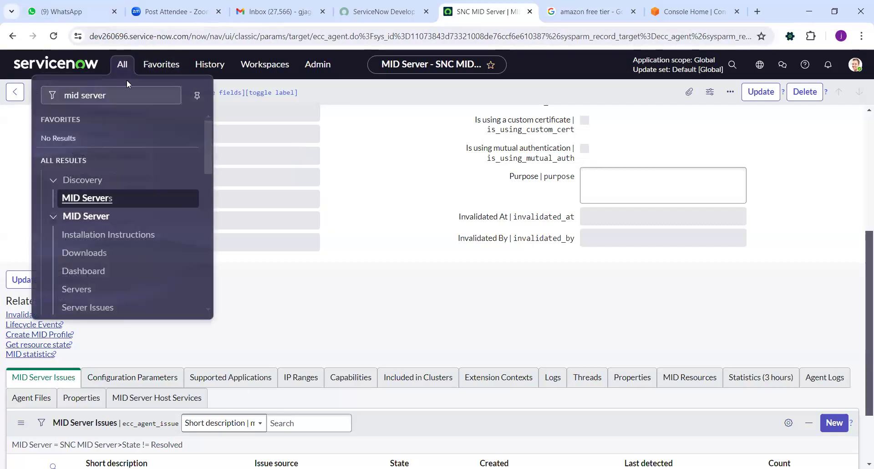
{"action": "key", "text": "BackSpace"}
{"action": "key", "text": "BackSpace"}
{"action": "key", "text": "BackSpace"}
{"action": "key", "text": "BackSpace"}
{"action": "key", "text": "BackSpace"}
{"action": "key", "text": "BackSpace"}
{"action": "key", "text": "BackSpace"}
{"action": "key", "text": "BackSpace"}
{"action": "key", "text": "BackSpace"}
{"action": "key", "text": "BackSpace"}
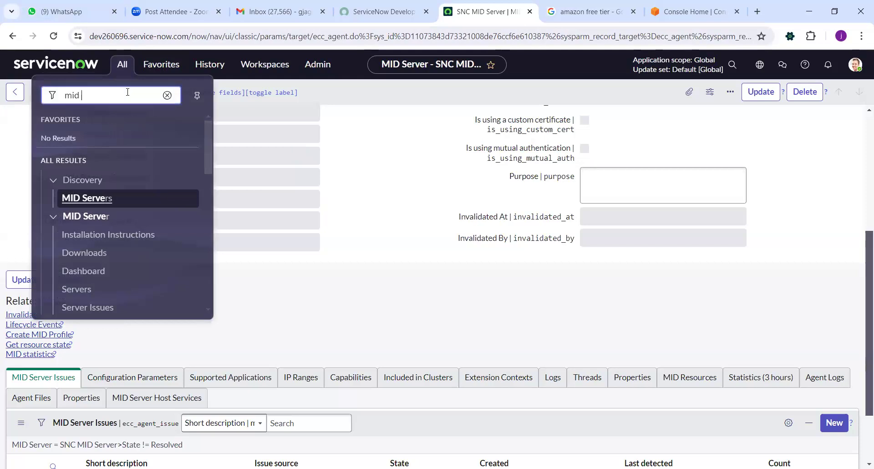
{"action": "type", "text": "identifier"}
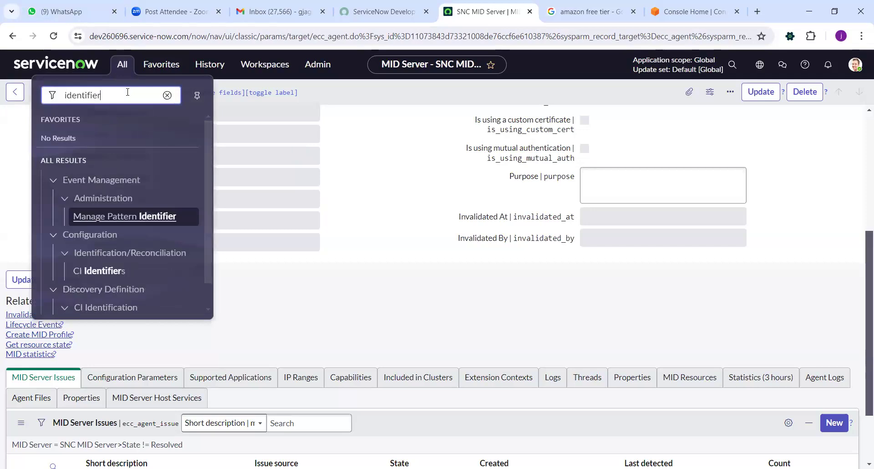
{"action": "left_click", "coordinate": [108, 271]}
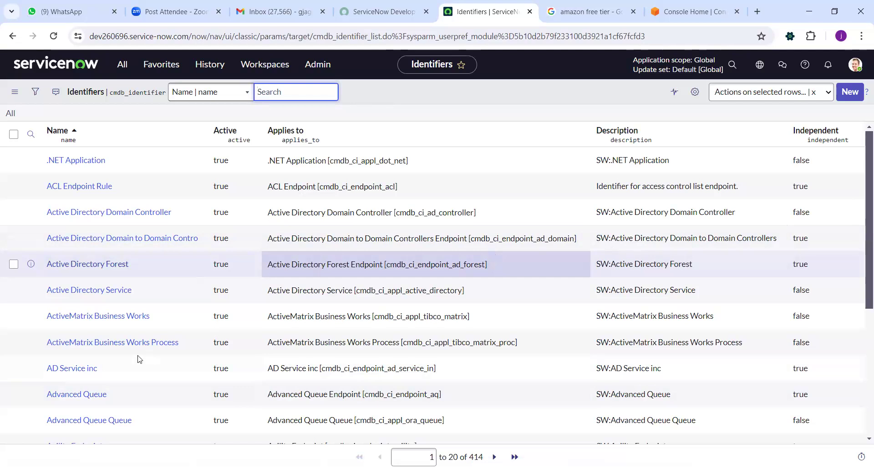
Step: Replace the navigator's 'identifier' filter with 'asset' and open Asset > Portfolios > All Assets
{"action": "left_click", "coordinate": [122, 62]}
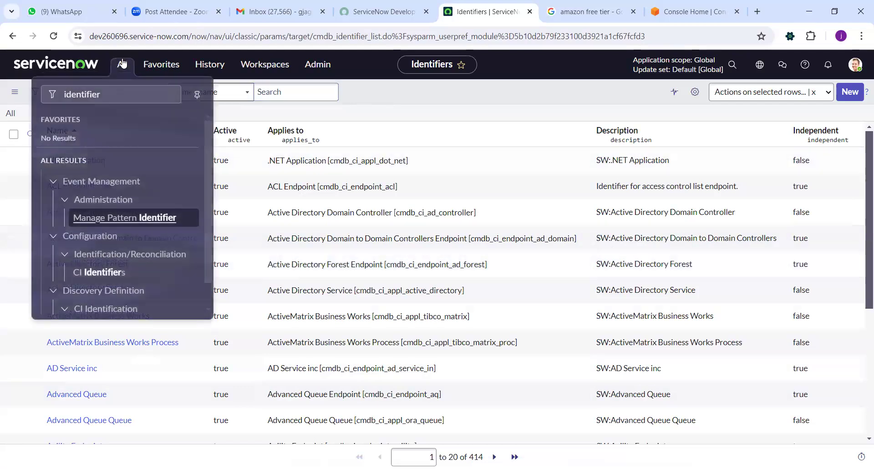
{"action": "left_click", "coordinate": [110, 88]}
{"action": "key", "text": "BackSpace"}
{"action": "key", "text": "BackSpace"}
{"action": "key", "text": "BackSpace"}
{"action": "key", "text": "BackSpace"}
{"action": "key", "text": "BackSpace"}
{"action": "key", "text": "BackSpace"}
{"action": "key", "text": "BackSpace"}
{"action": "key", "text": "BackSpace"}
{"action": "key", "text": "BackSpace"}
{"action": "key", "text": "BackSpace"}
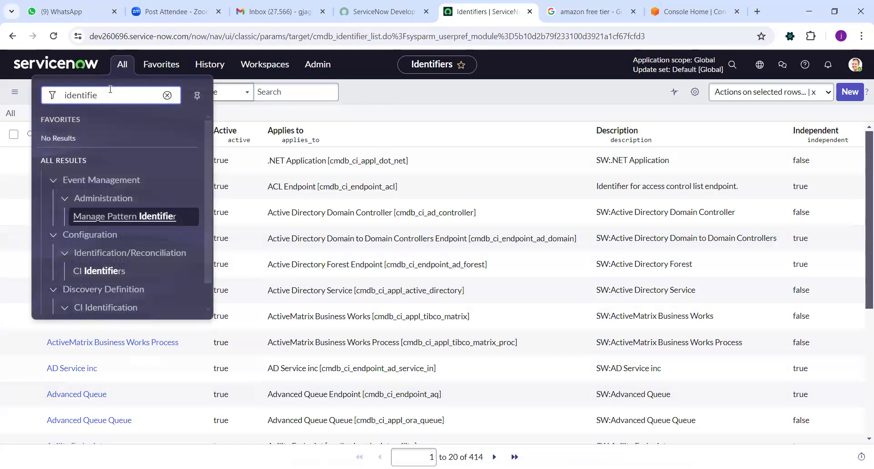
{"action": "type", "text": "asset"}
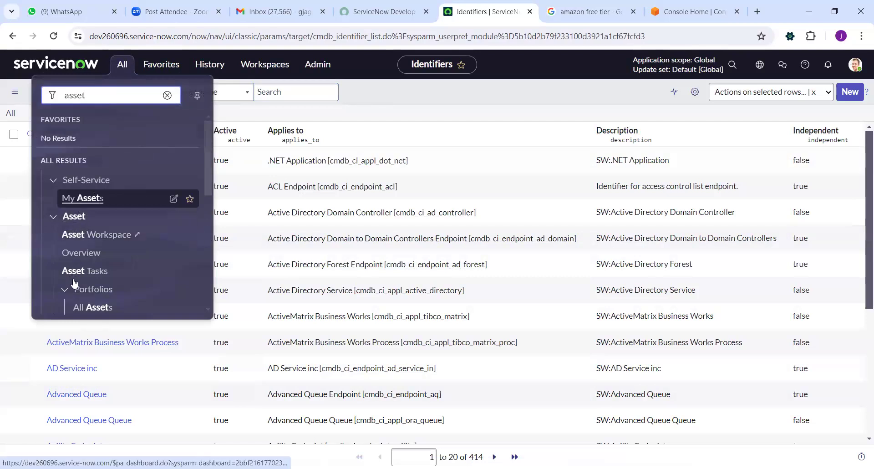
{"action": "left_click", "coordinate": [91, 307]}
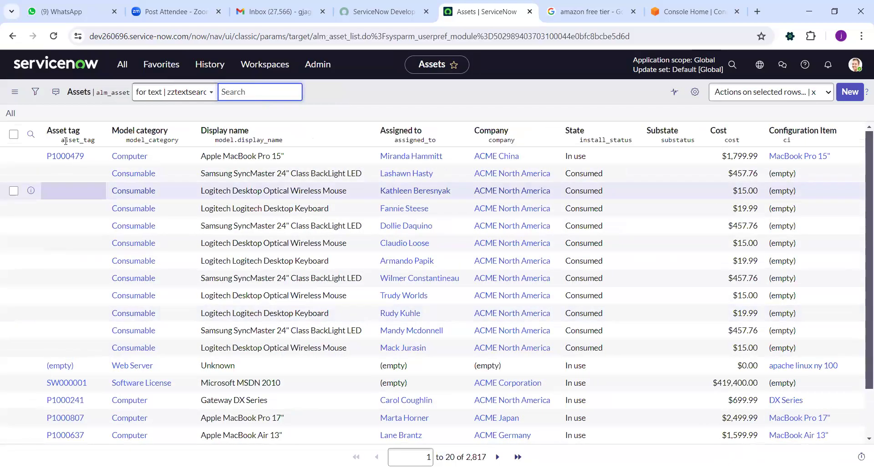
Step: Open asset P1000479 and highlight its Class (Hardware) and Model category (Computer) values
{"action": "left_click", "coordinate": [65, 156]}
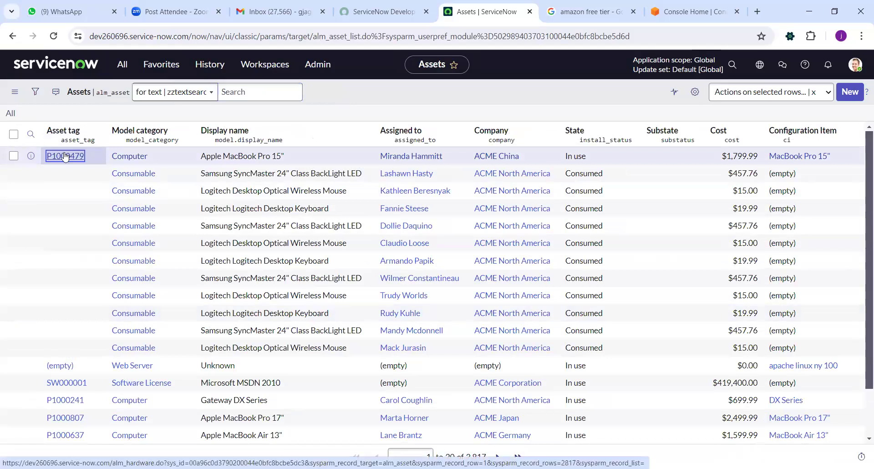
{"action": "left_click", "coordinate": [65, 156]}
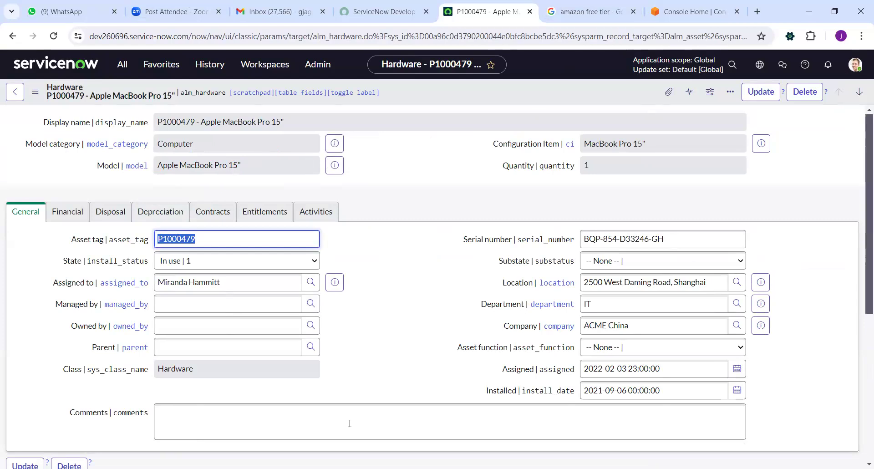
{"action": "left_click_drag", "start_coordinate": [221, 374], "coordinate": [152, 381]}
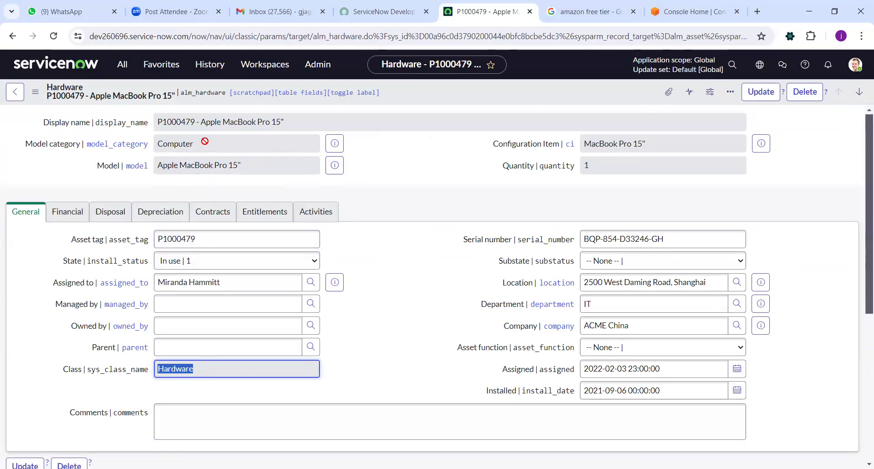
{"action": "left_click_drag", "start_coordinate": [205, 141], "coordinate": [155, 150]}
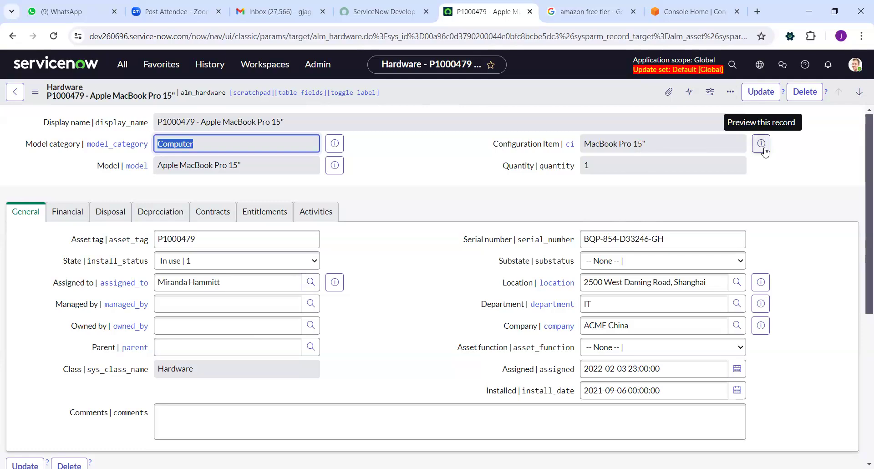
{"action": "left_click", "coordinate": [763, 151]}
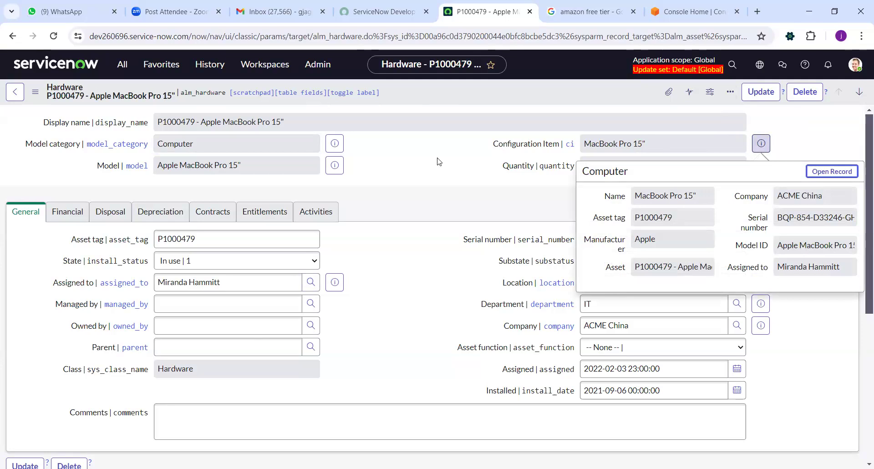
{"action": "key", "text": "Escape"}
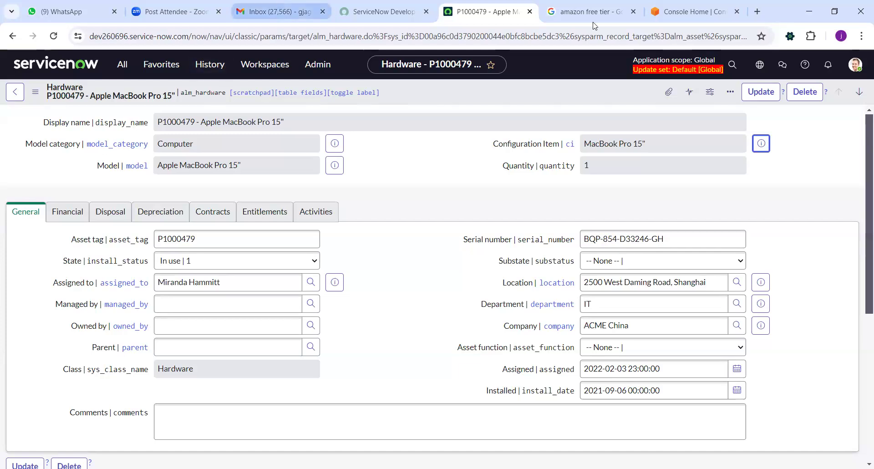
{"action": "mouse_move", "coordinate": [568, 4]}
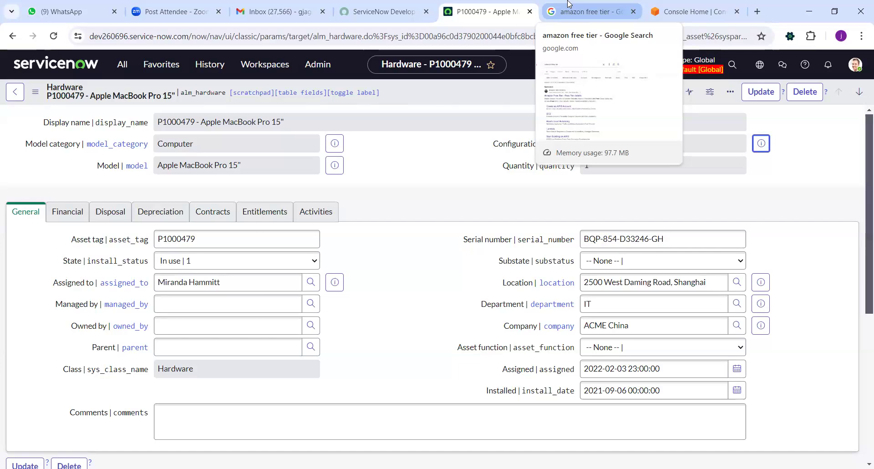
Step: Replace the navigator's 'asset' filter with 'discovery' and open Discovery > Discovery Schedules
{"action": "left_click", "coordinate": [123, 69]}
{"action": "left_click", "coordinate": [124, 70]}
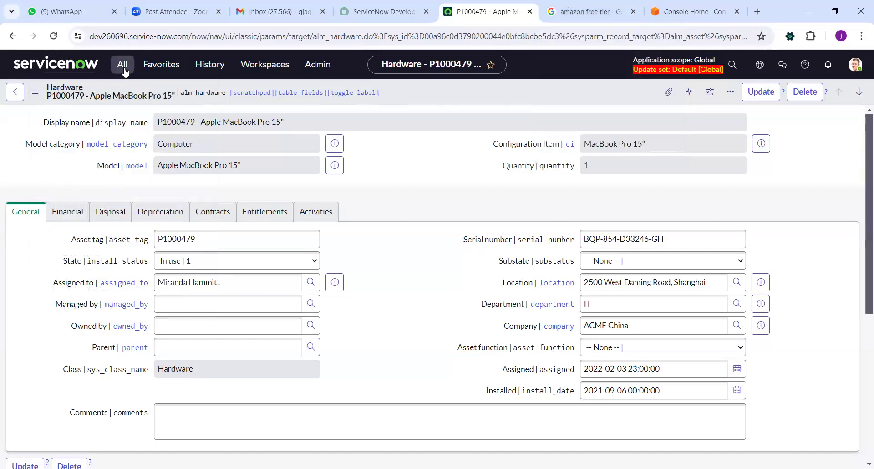
{"action": "left_click", "coordinate": [124, 71]}
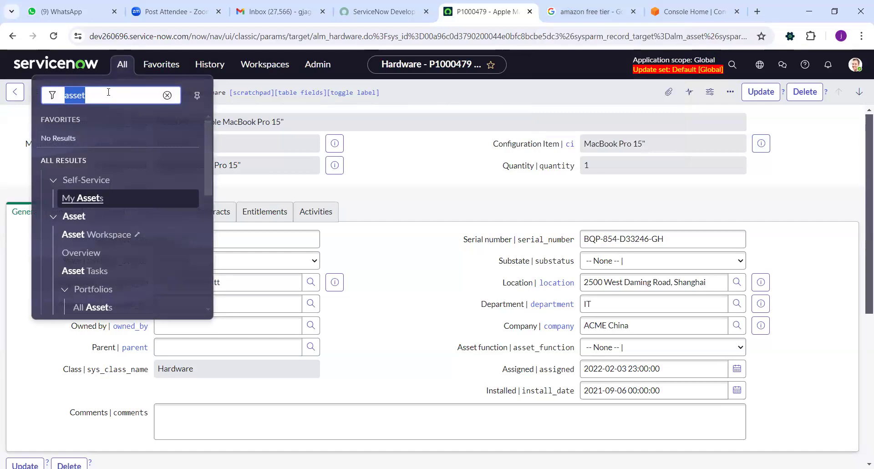
{"action": "key", "text": "BackSpace"}
{"action": "type", "text": "di"}
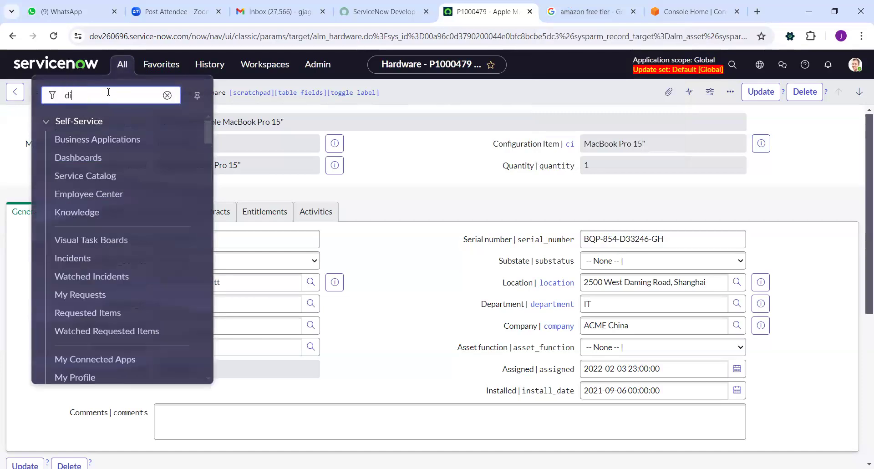
{"action": "type", "text": "scovery"}
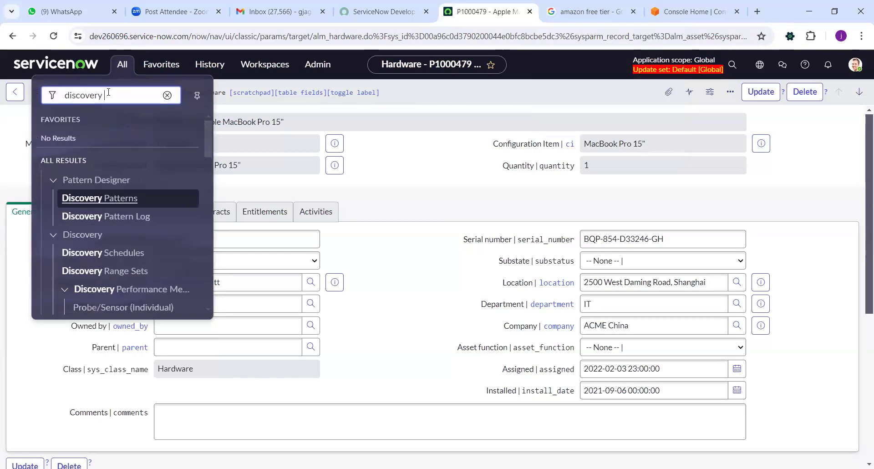
{"action": "left_click", "coordinate": [96, 253]}
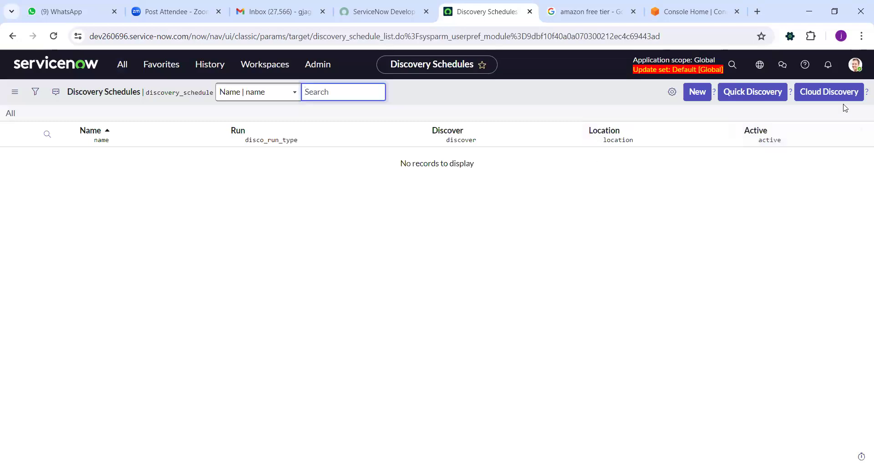
Step: Start a new record from the empty Discovery Schedules list, then switch to the WhatsApp Web tab
{"action": "left_click", "coordinate": [704, 94]}
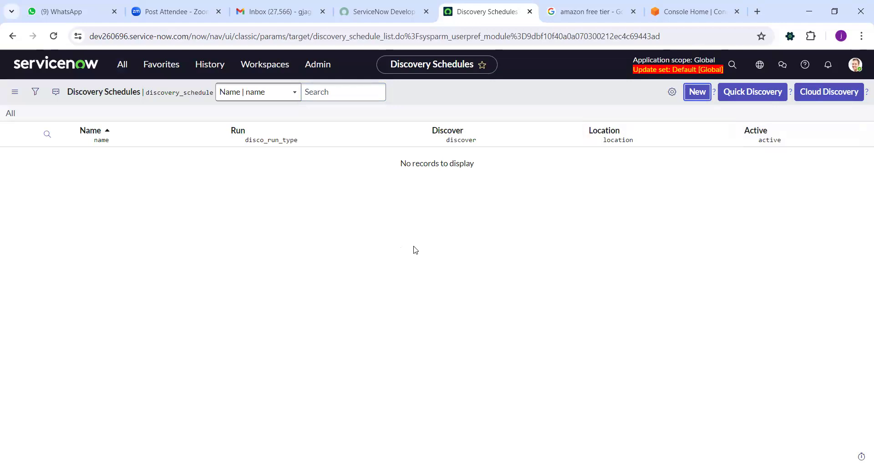
{"action": "left_click", "coordinate": [697, 91]}
{"action": "key", "text": "ctrl+1"}
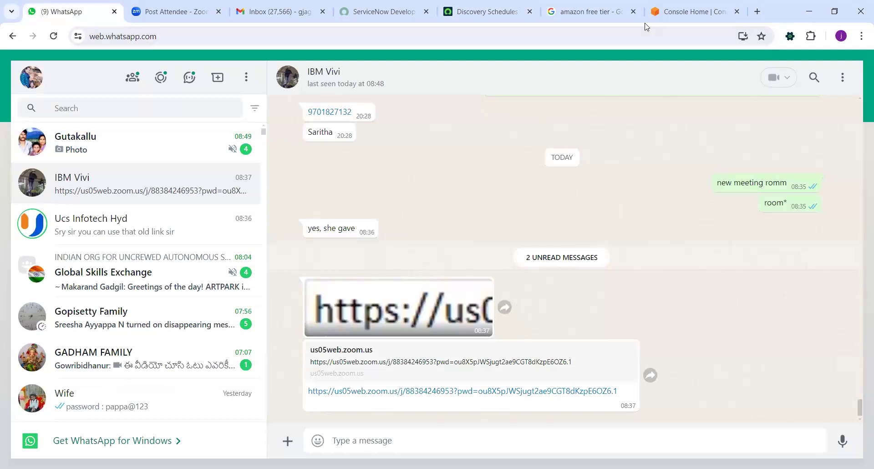
Step: Go back to the ServiceNow tab holding the blank On Demand Discovery Schedule form
{"action": "left_click", "coordinate": [482, 15]}
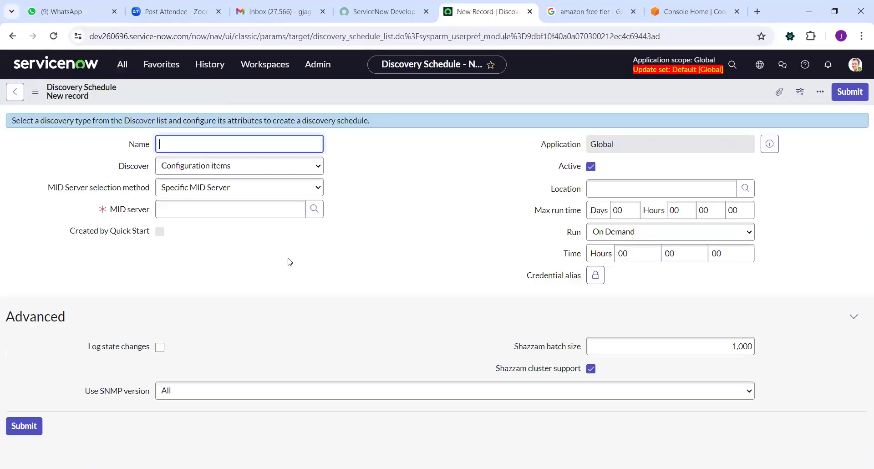
{"action": "left_click", "coordinate": [309, 215]}
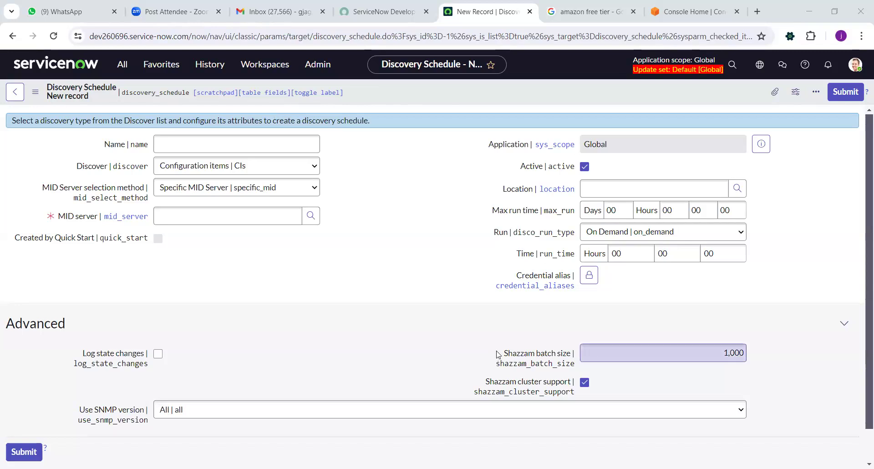
Step: Inspect the Shazzam batch size label, then select the new schedule form's full page URL
{"action": "left_click_drag", "start_coordinate": [500, 354], "coordinate": [575, 365]}
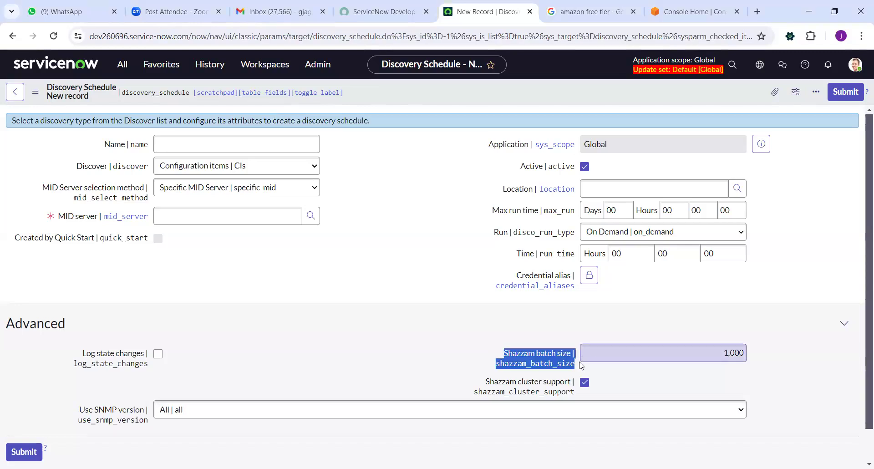
{"action": "left_click", "coordinate": [806, 369]}
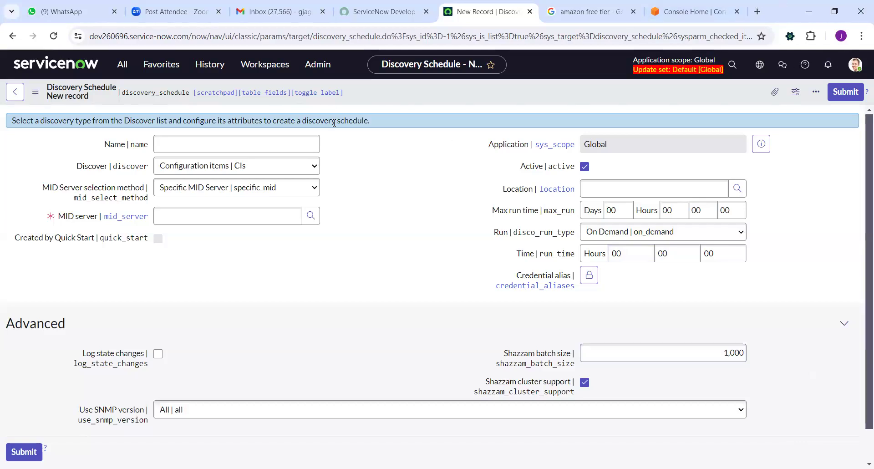
{"action": "left_click", "coordinate": [329, 43]}
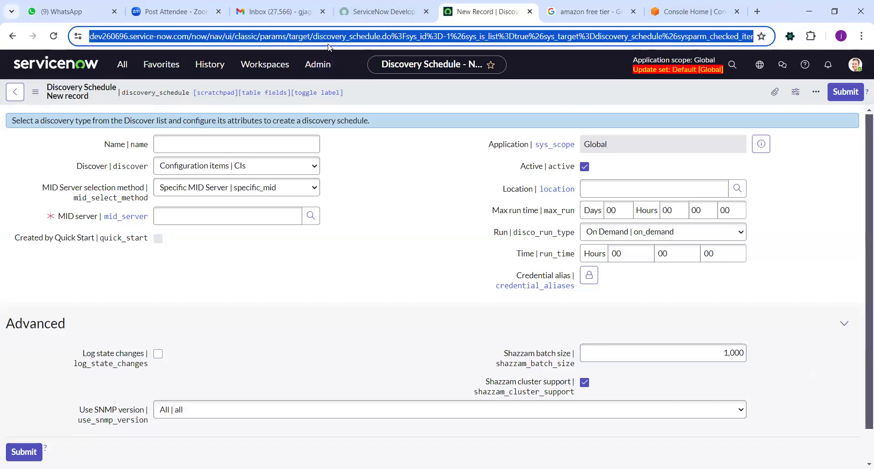